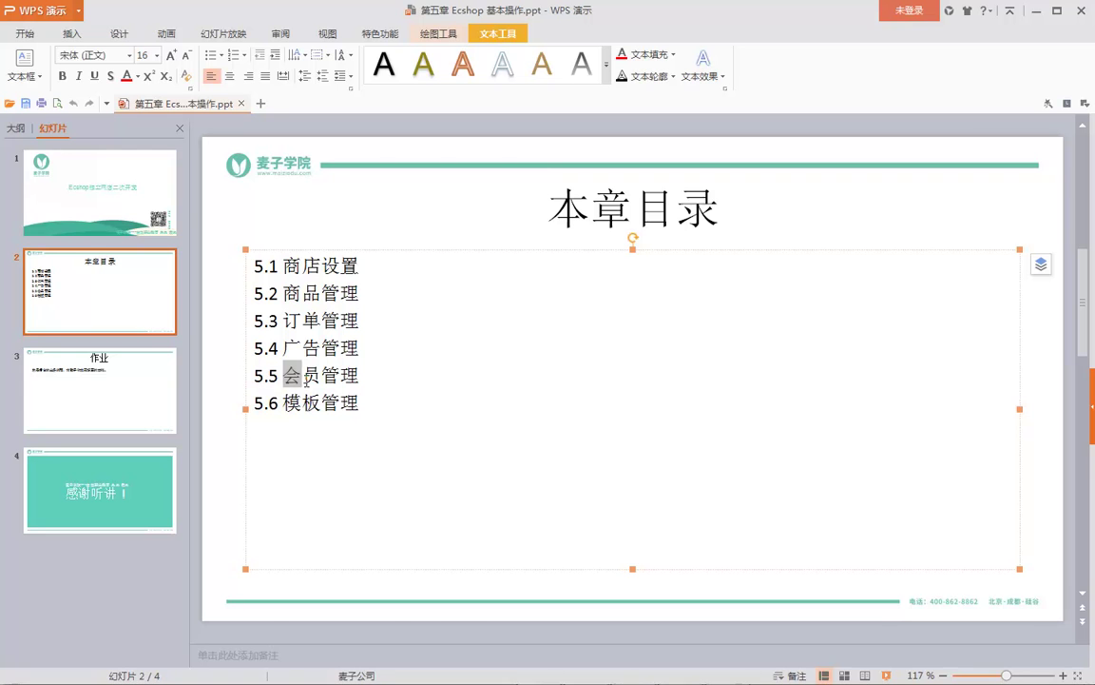
- Minimize the WPS Presentation deck on Ecshop basics to reveal the desktop
left_click(1038, 13)
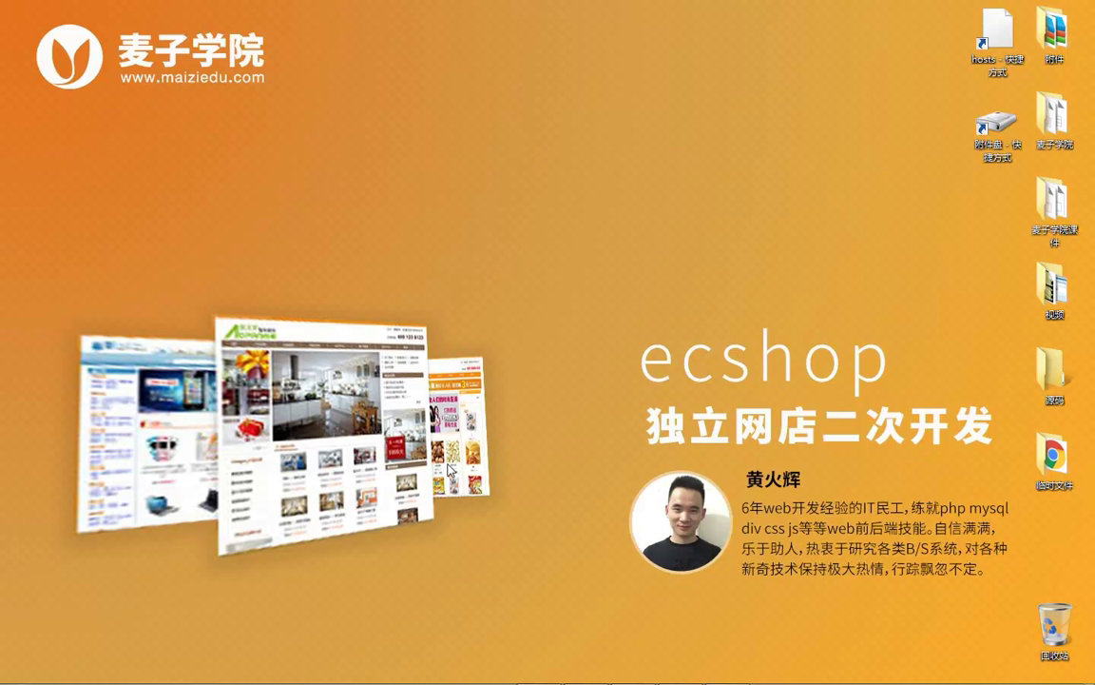
- Reload the ECSHOP member list, review the 会员等级 filter and the 10000.00 frozen funds amount
left_click(538, 668)
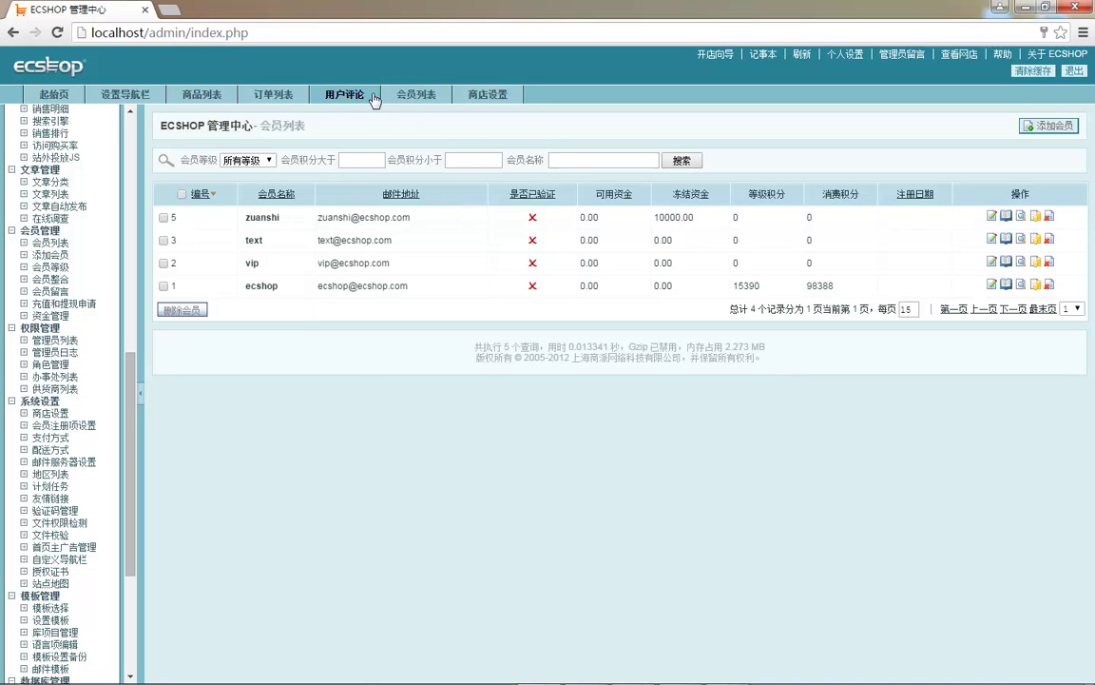
left_click(409, 94)
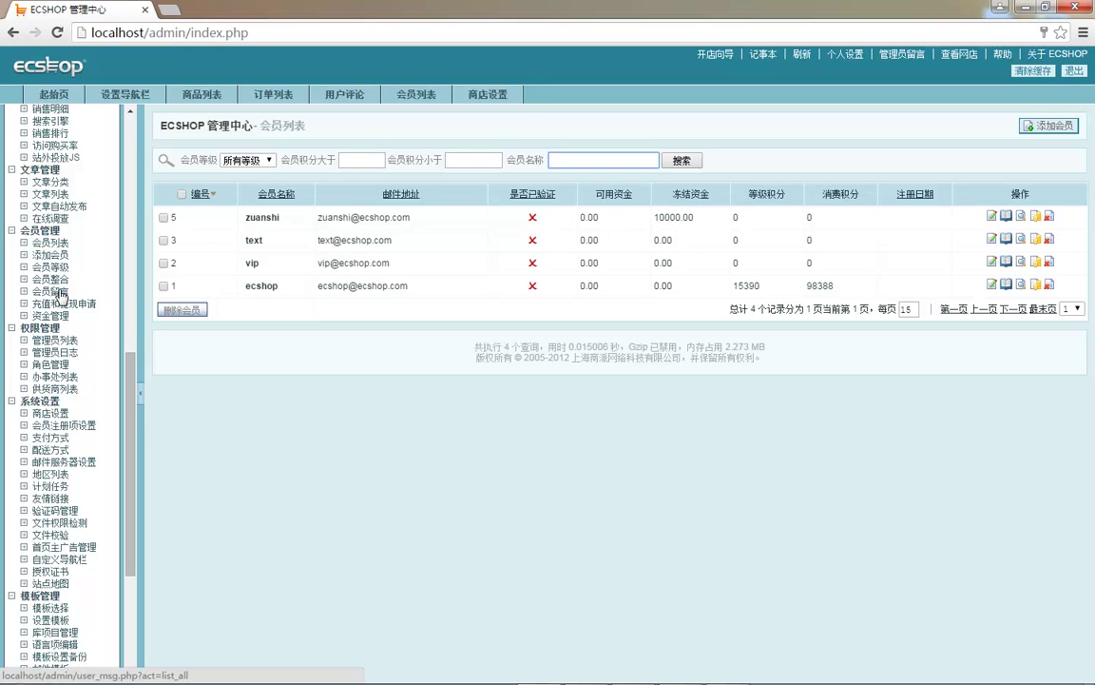
left_click(59, 244)
left_click_drag(769, 473, 171, 152)
left_click(603, 496)
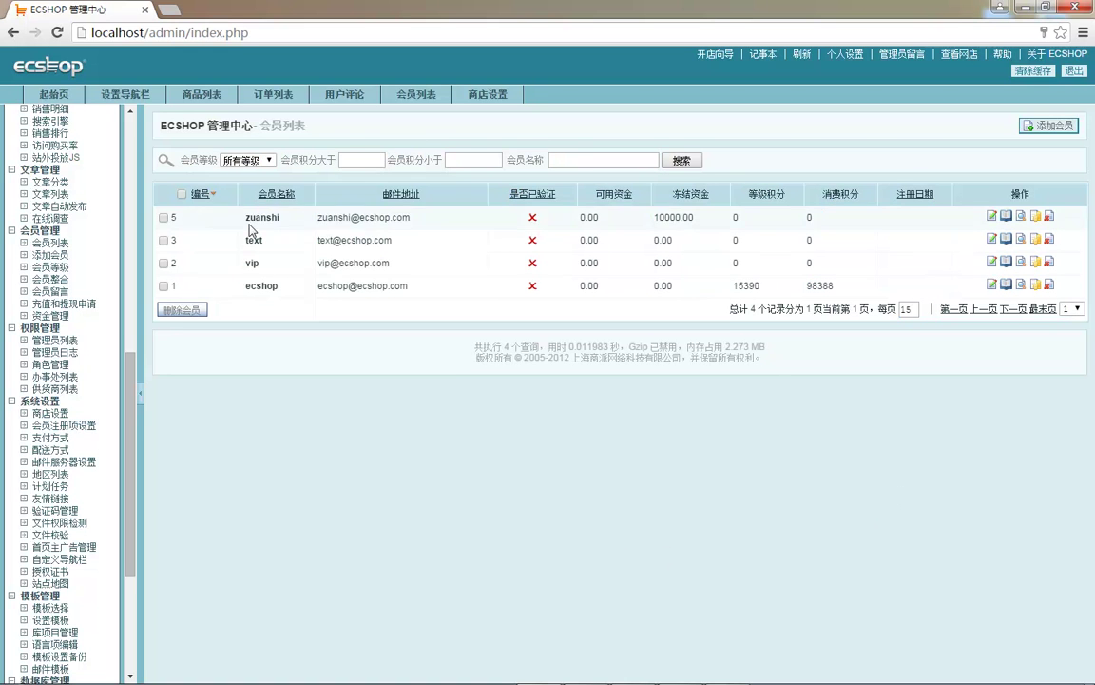
left_click(245, 161)
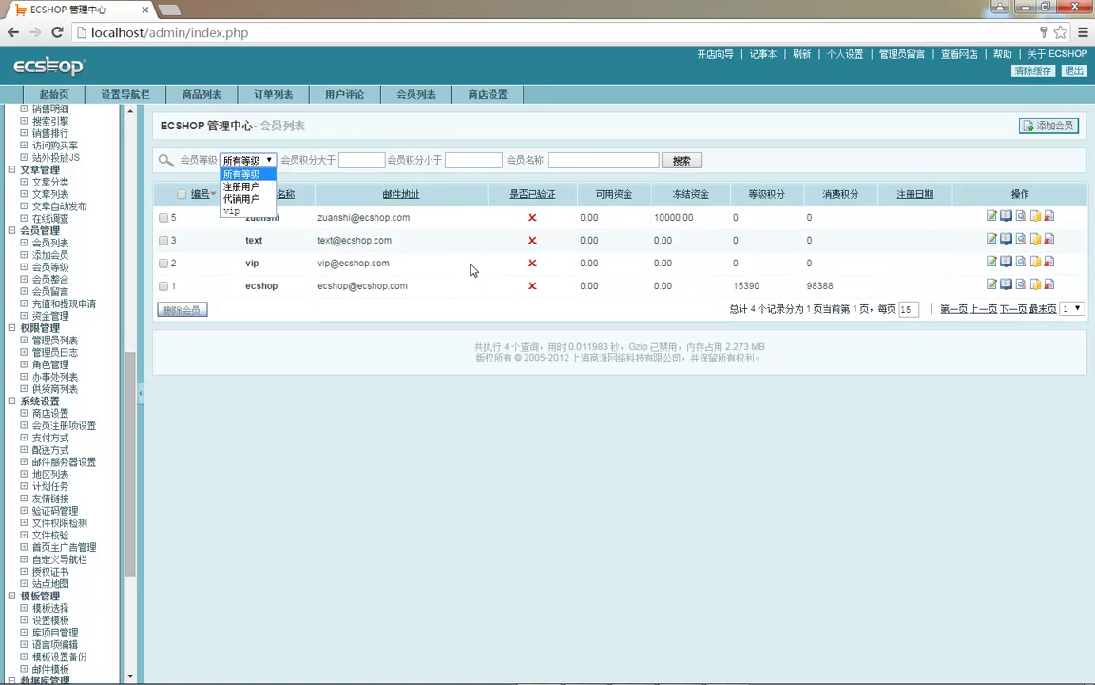
left_click(694, 312)
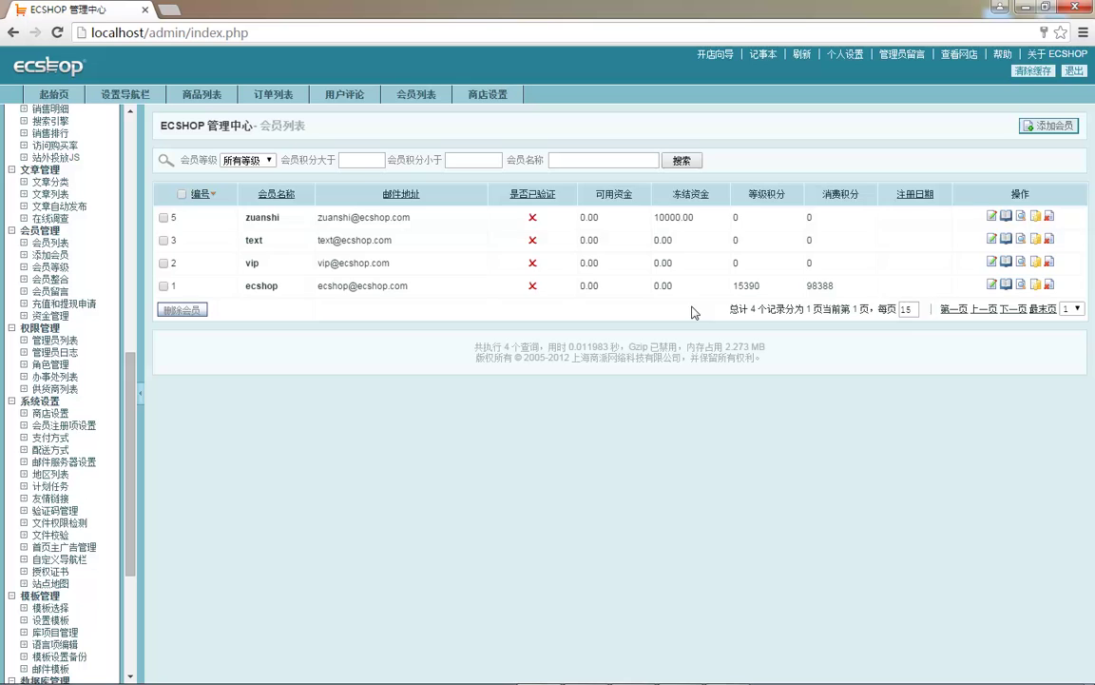
left_click(685, 217)
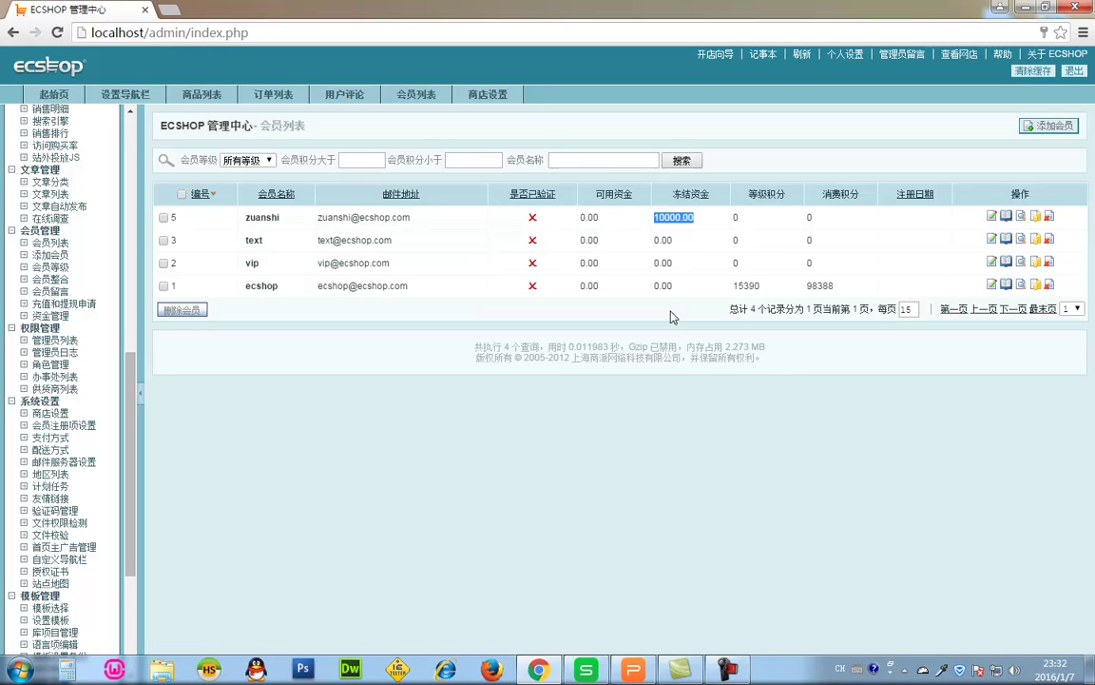
- Open 商店设置 → 基本设置 and locate the 是否开启会员邮件验证 option
left_click(487, 94)
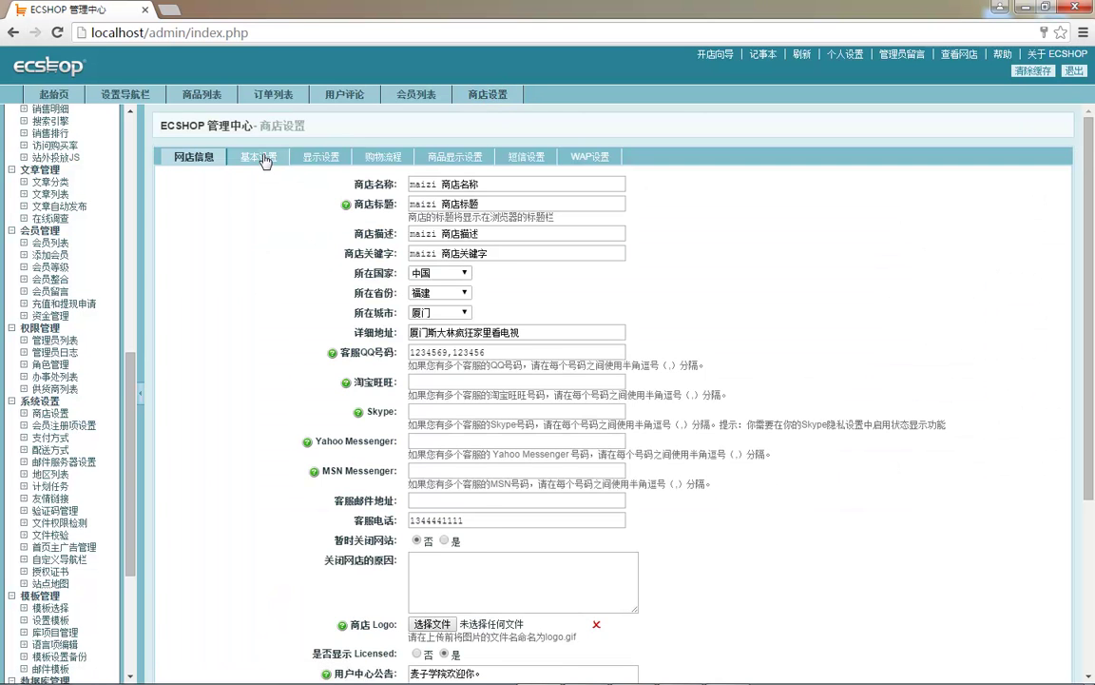
left_click(236, 152)
scroll(285, 409, "down", 5)
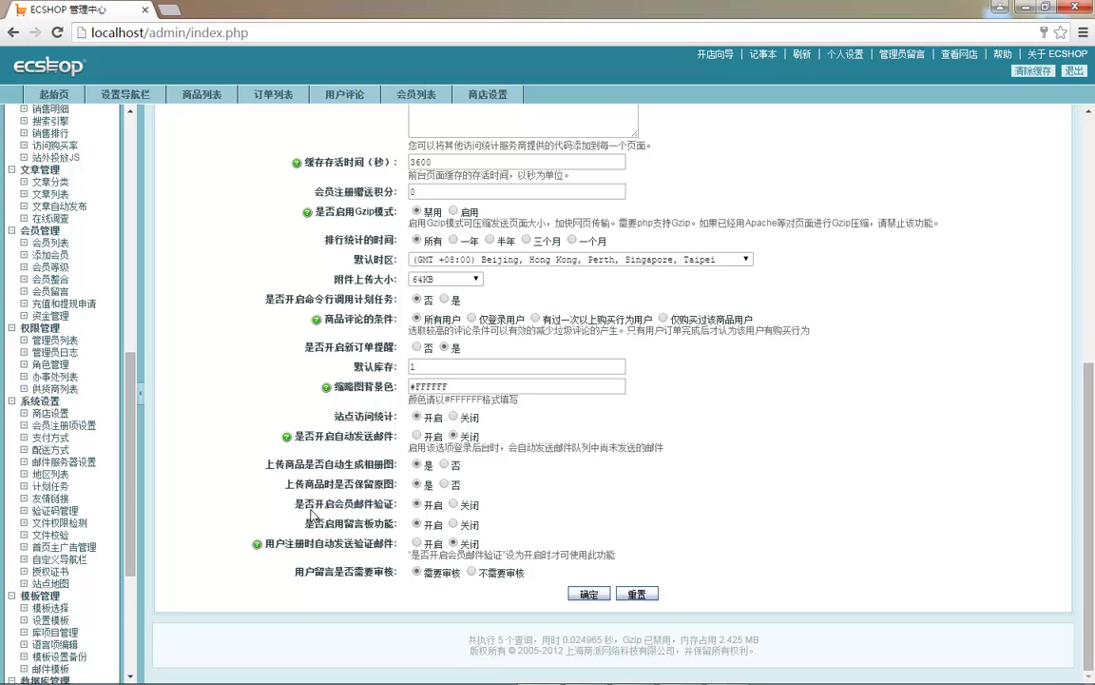
left_click_drag(305, 505, 361, 509)
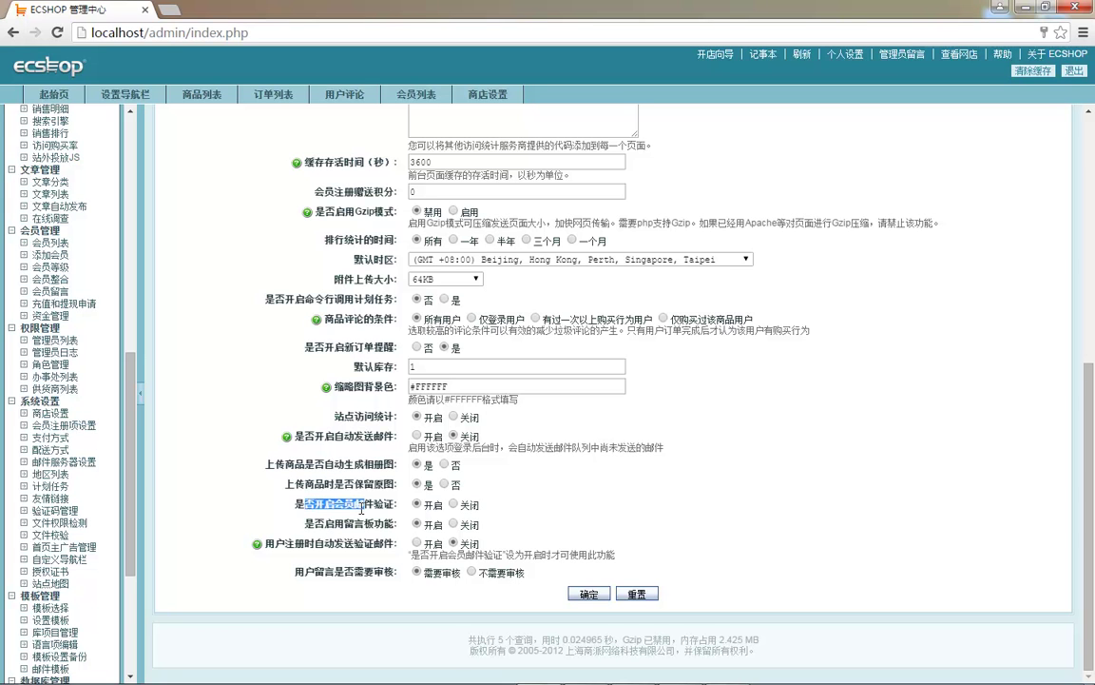
left_click(306, 507)
left_click_drag(315, 505, 421, 507)
scroll(421, 514, "up", 3)
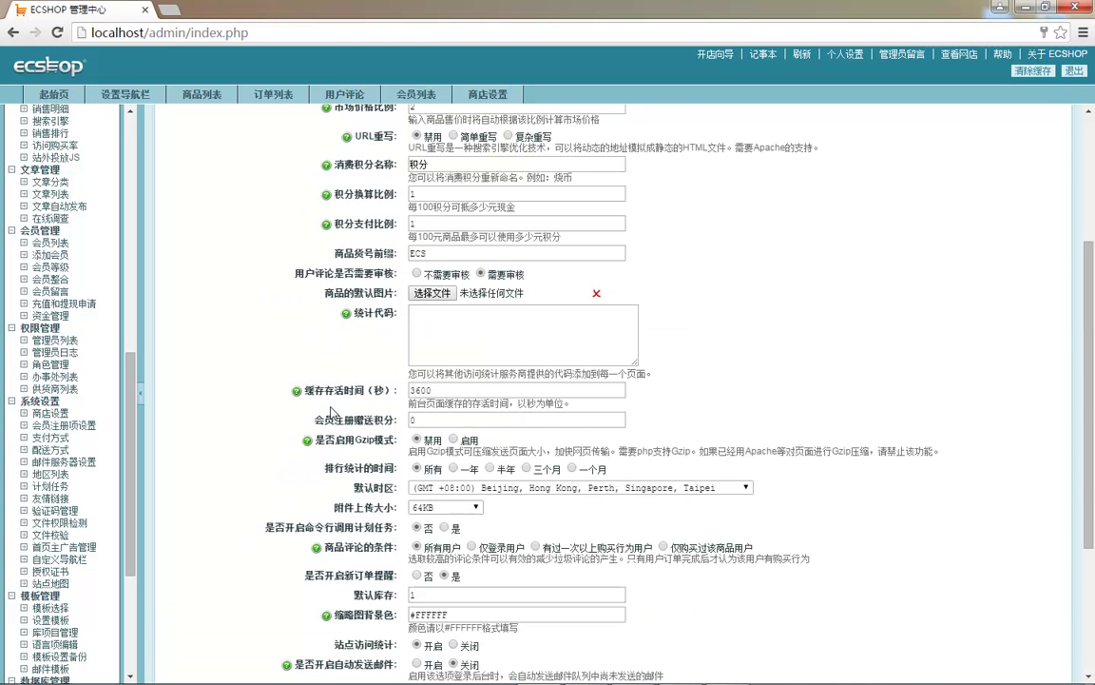
scroll(331, 411, "up", 3)
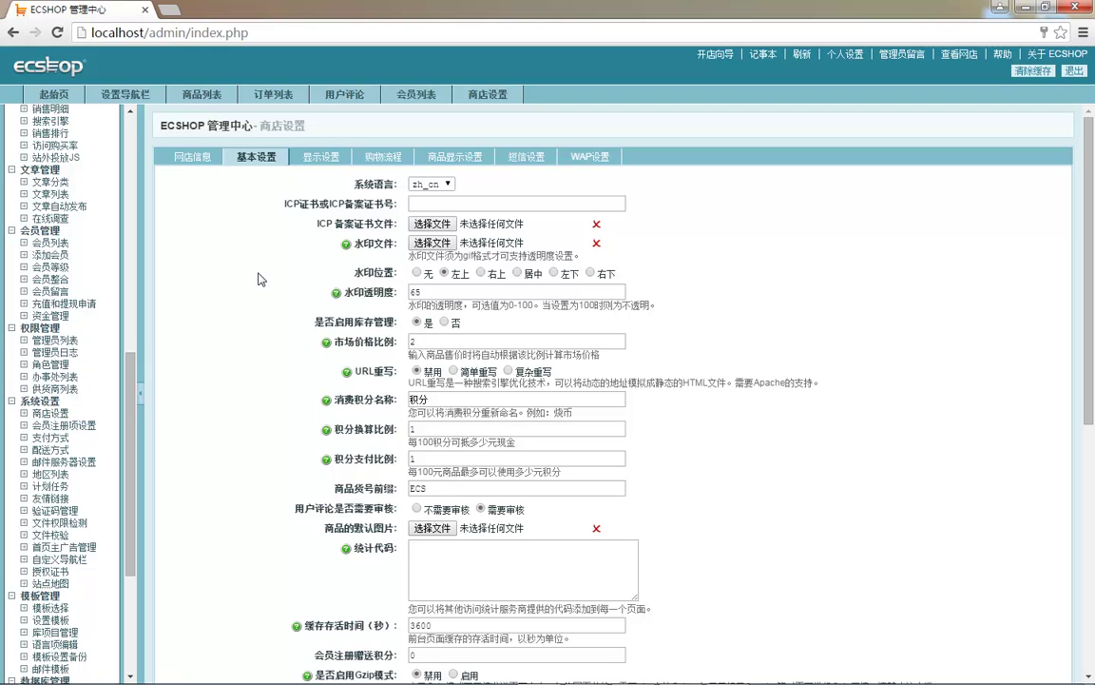
- Go from 会员列表 to the 添加会员 form and review its MSN and home phone fields
left_click(50, 242)
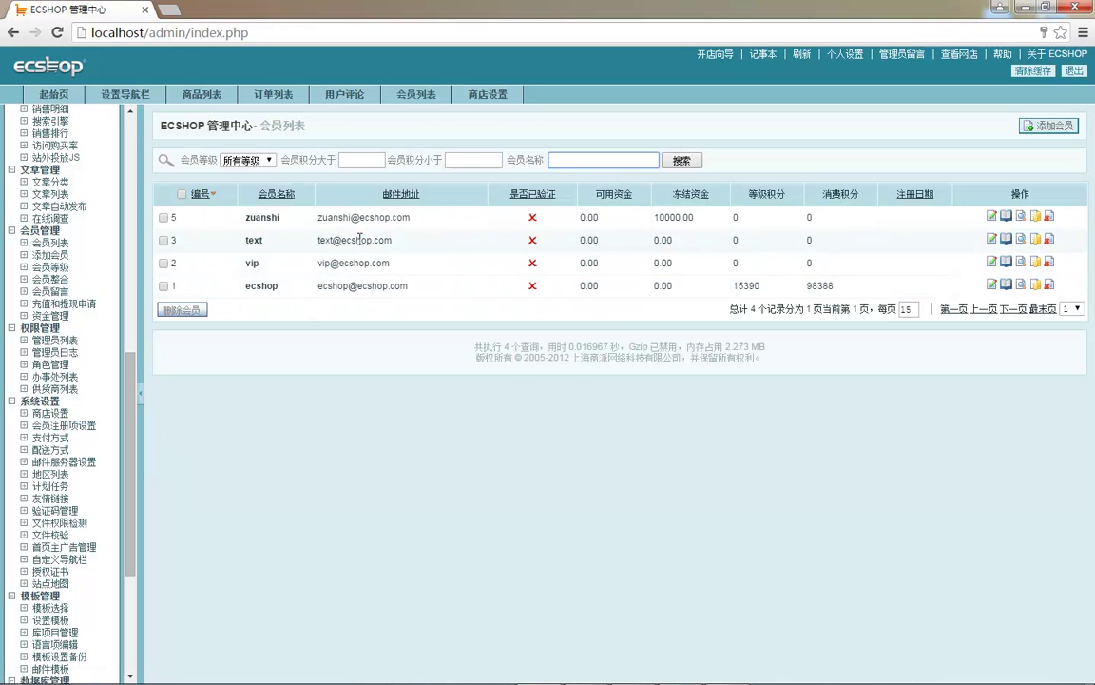
left_click(535, 221)
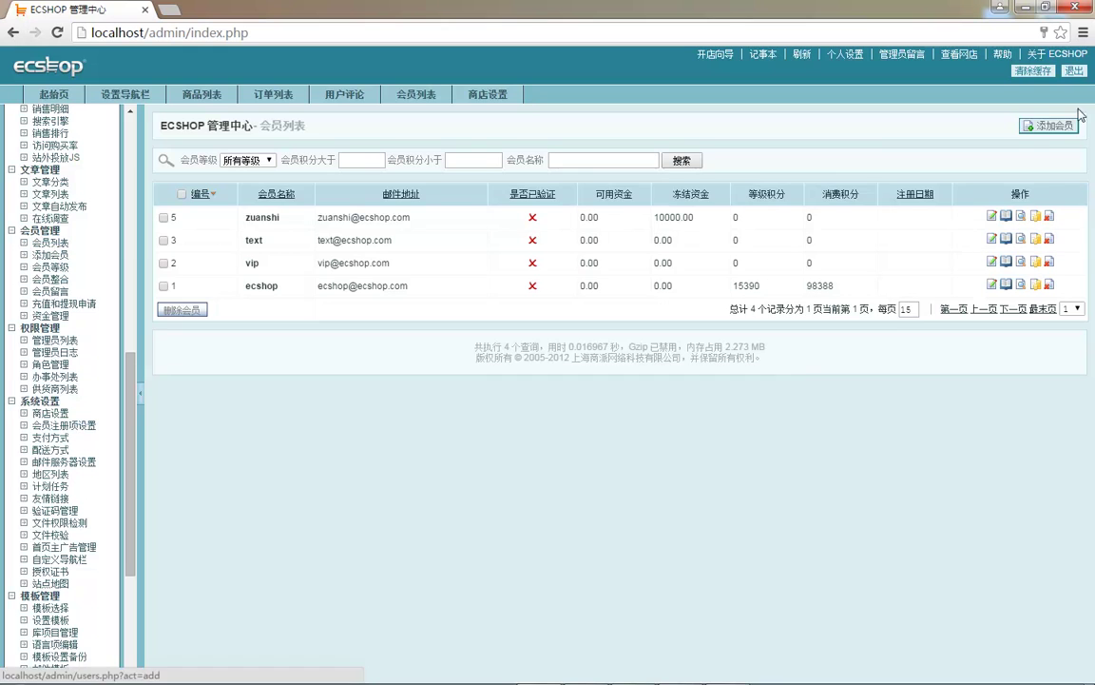
left_click(1046, 126)
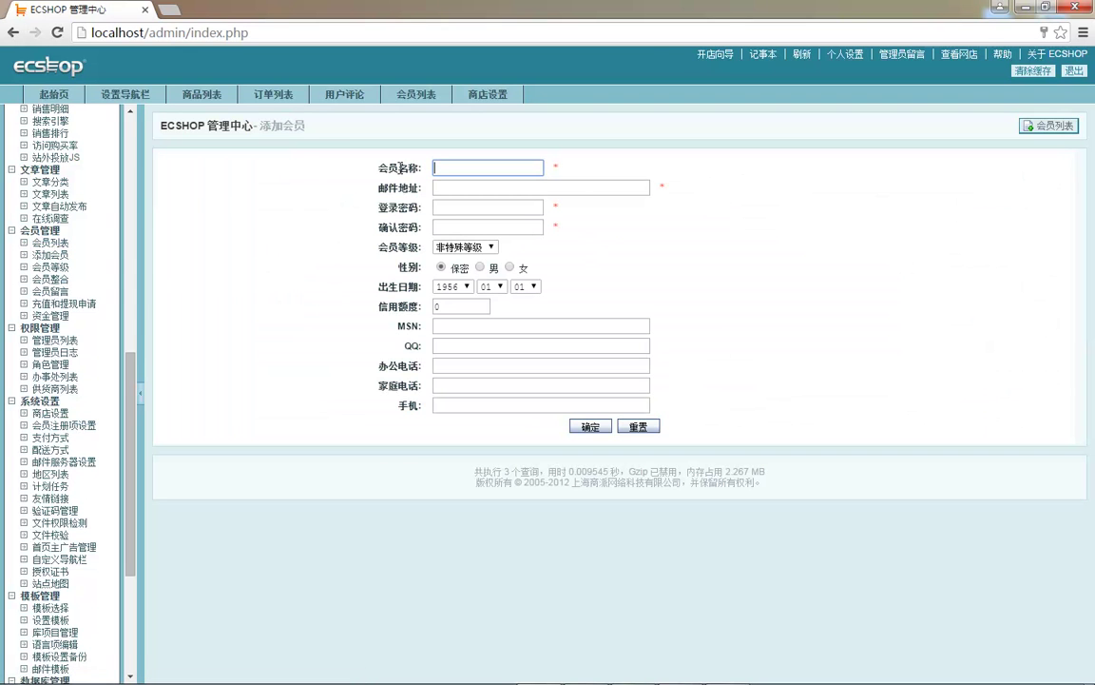
left_click_drag(399, 168, 693, 213)
left_click(691, 282)
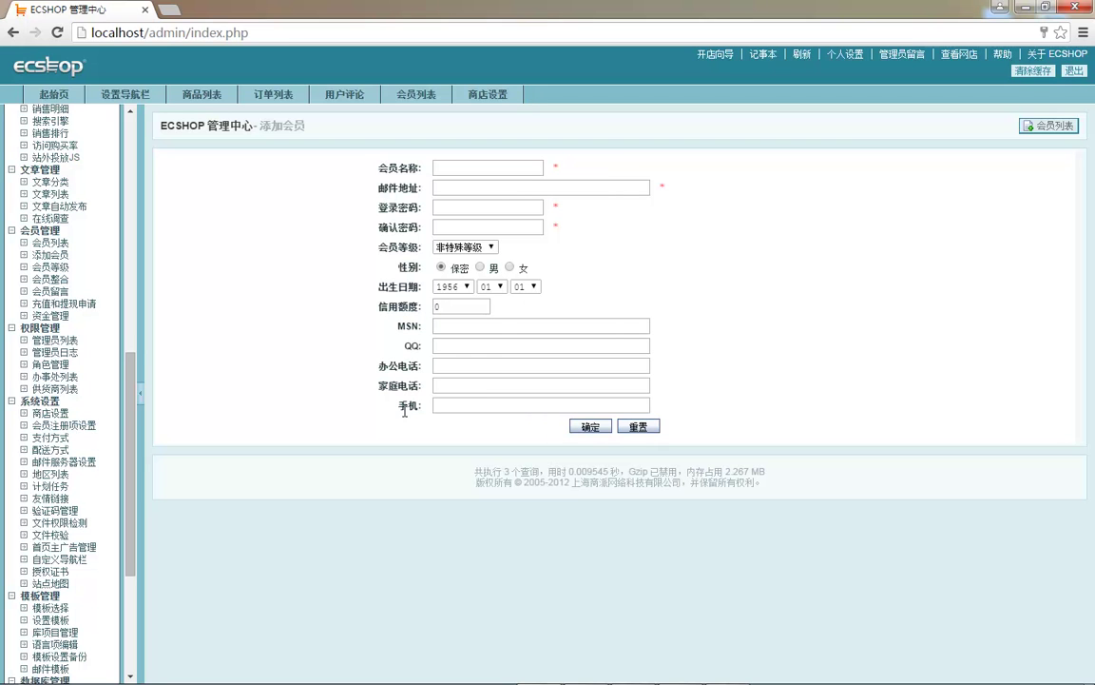
double_click(411, 325)
left_click(415, 345)
double_click(415, 384)
double_click(408, 326)
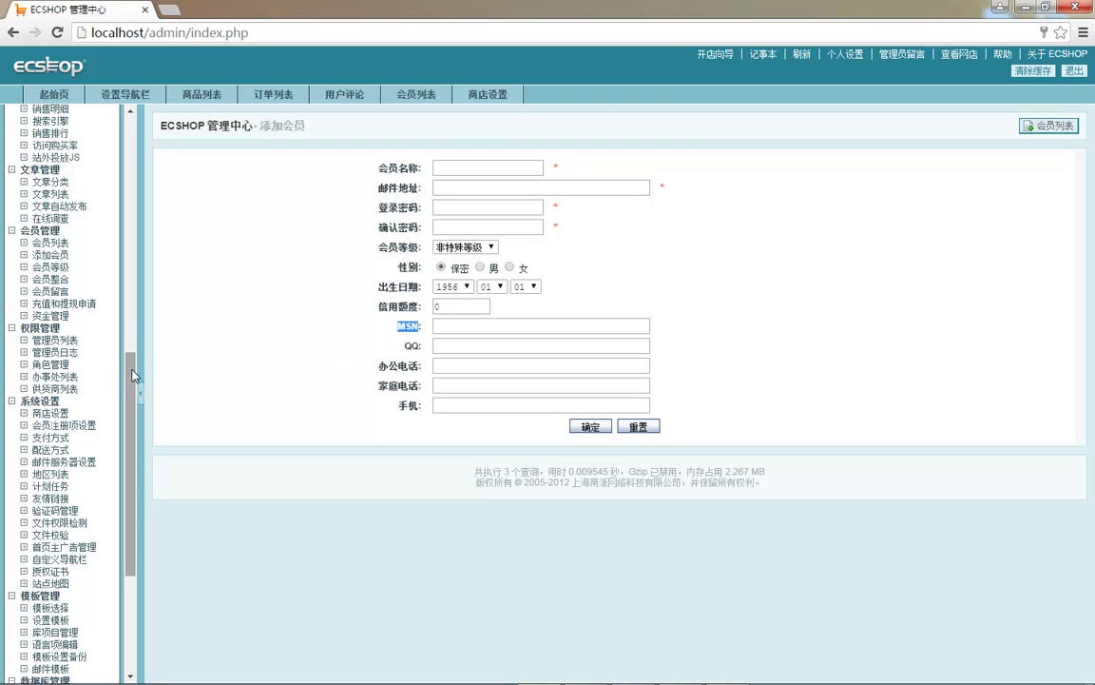
scroll(107, 362, "up", 1)
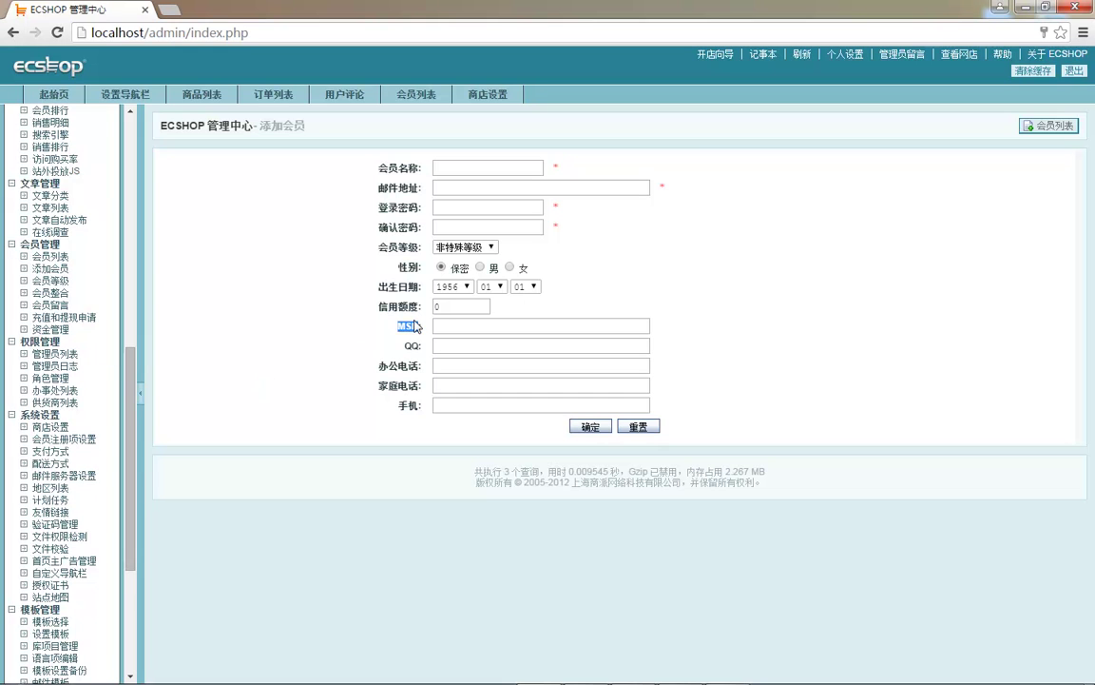
- In 会员注册项设置, hide MSN, 办公电话 and 家庭电话, then open the storefront via 查看网店
left_click(82, 441)
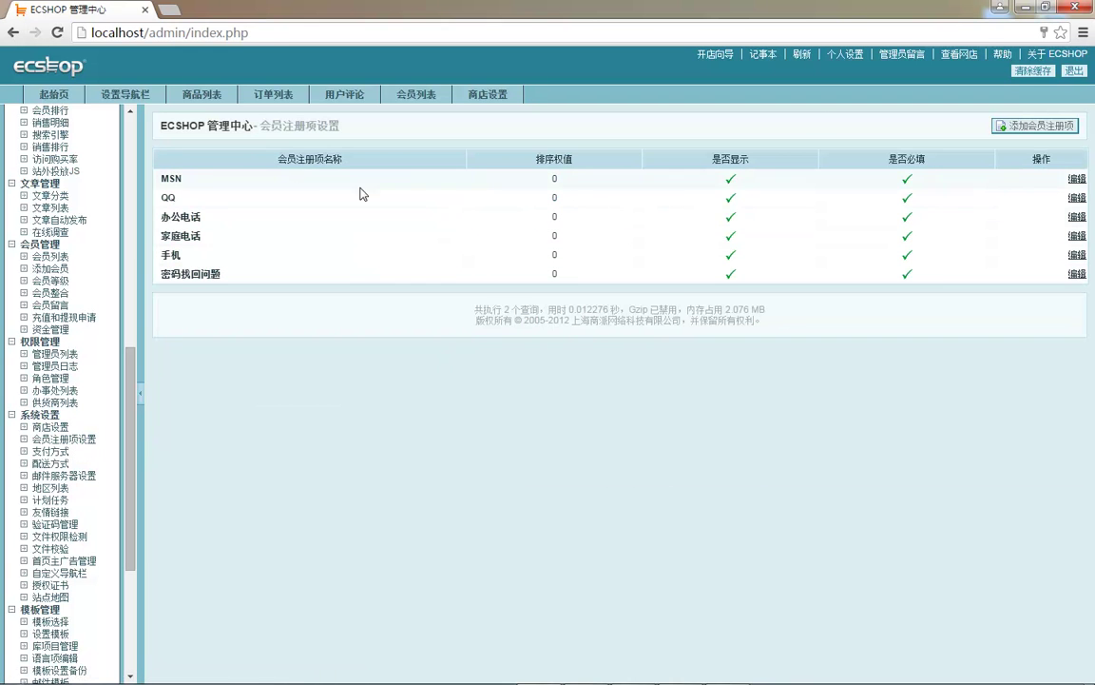
left_click(730, 179)
left_click(730, 217)
left_click(728, 234)
left_click(51, 268)
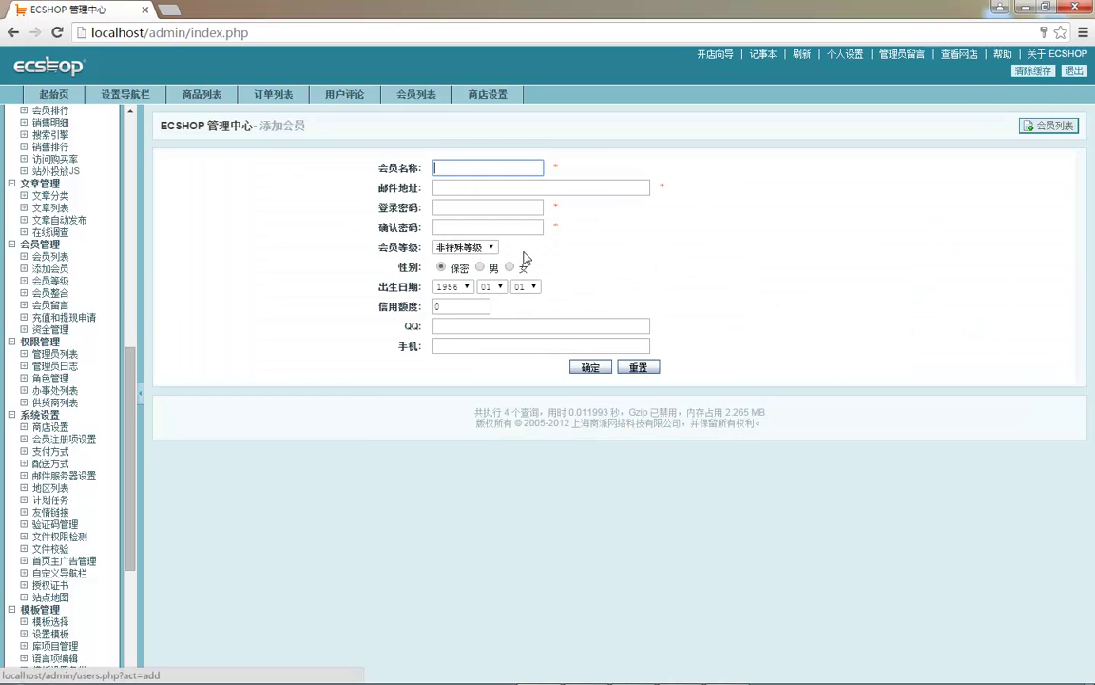
left_click(960, 54)
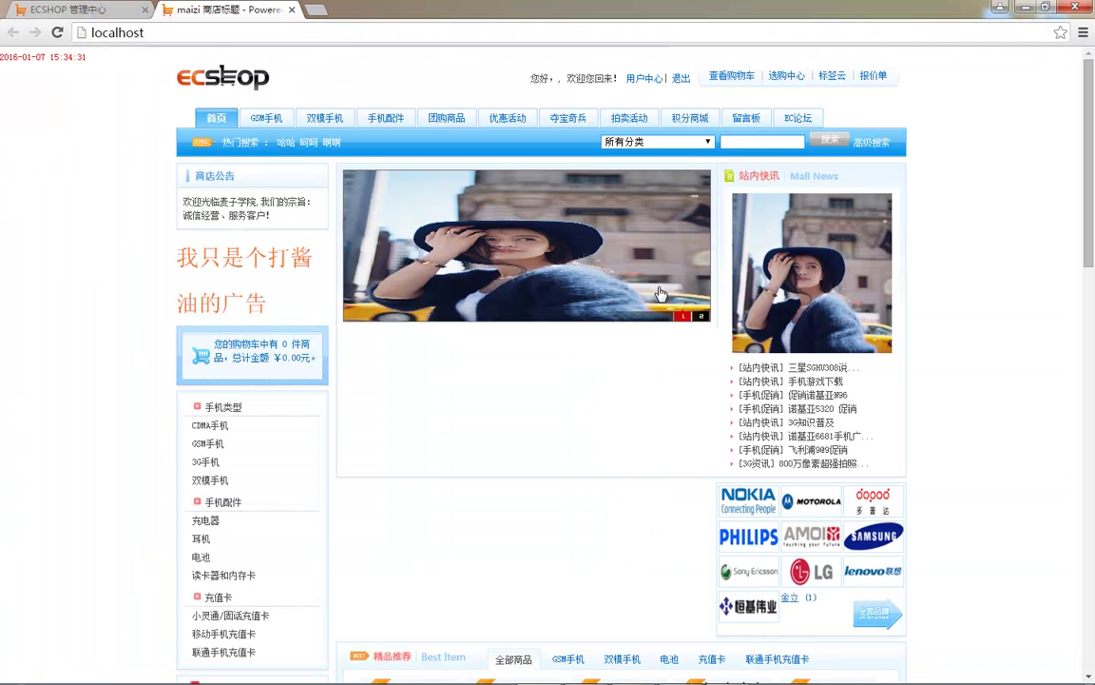
- Log out of the storefront, open 注册, and choose the 我最喜爱的食物? password hint question
left_click(682, 80)
left_click(671, 63)
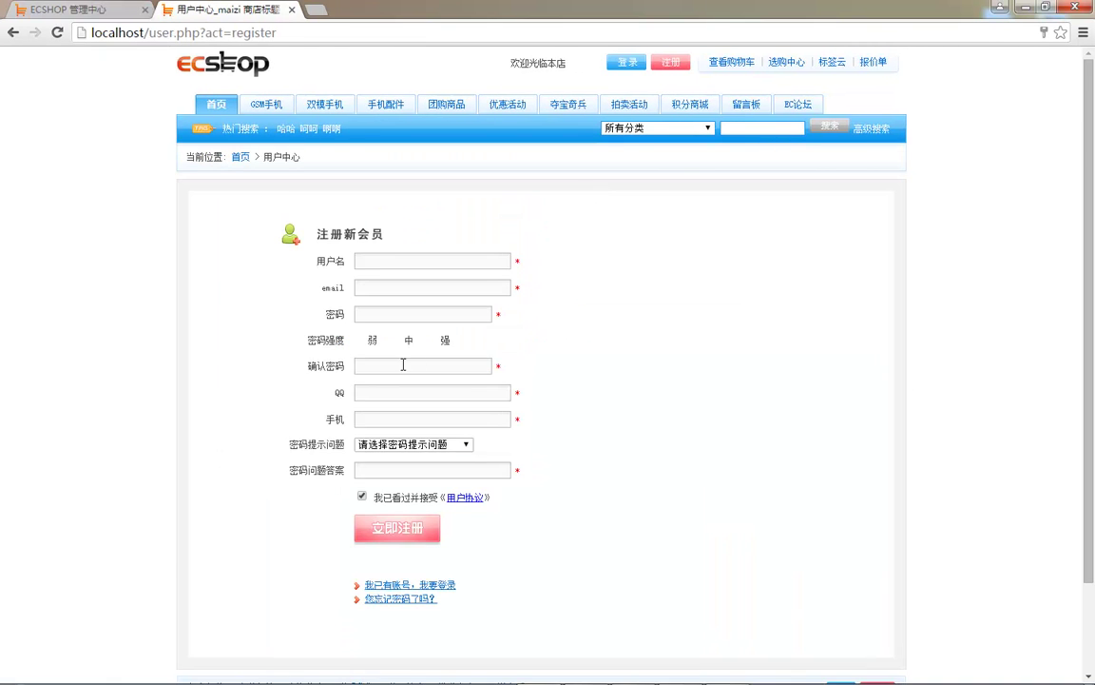
scroll(403, 364, "down", 2)
left_click(314, 338)
key("alt+Down")
key("Down")
key("Down")
key("Down")
key("Down")
key("Down")
key("Down")
key("Return")
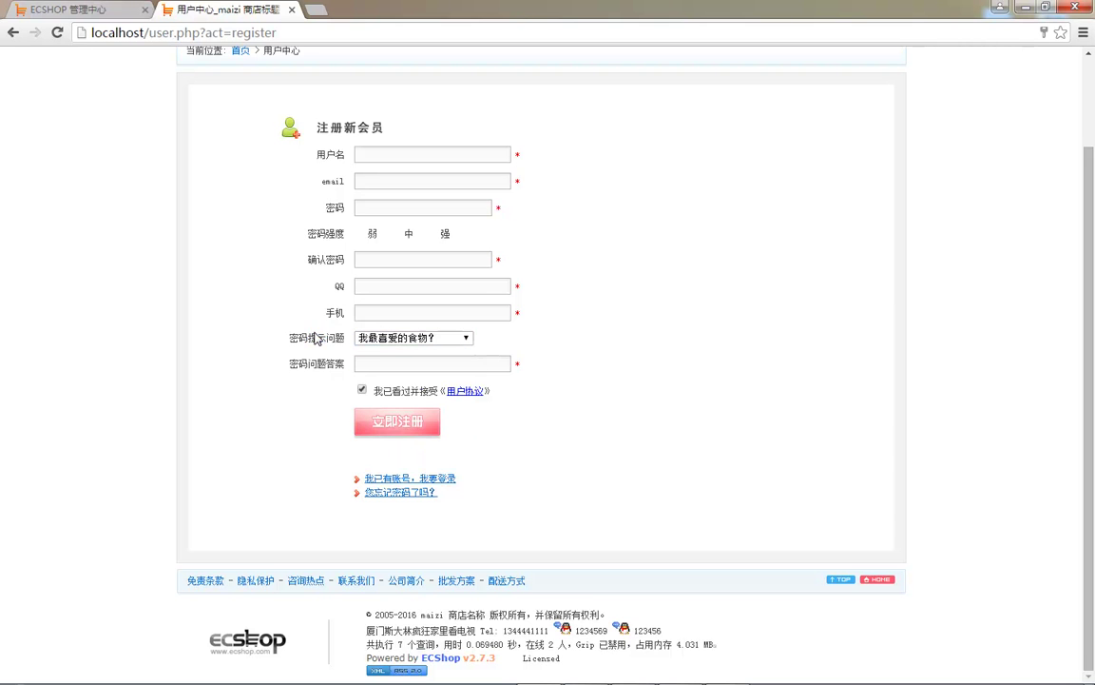
key("ctrl+Tab")
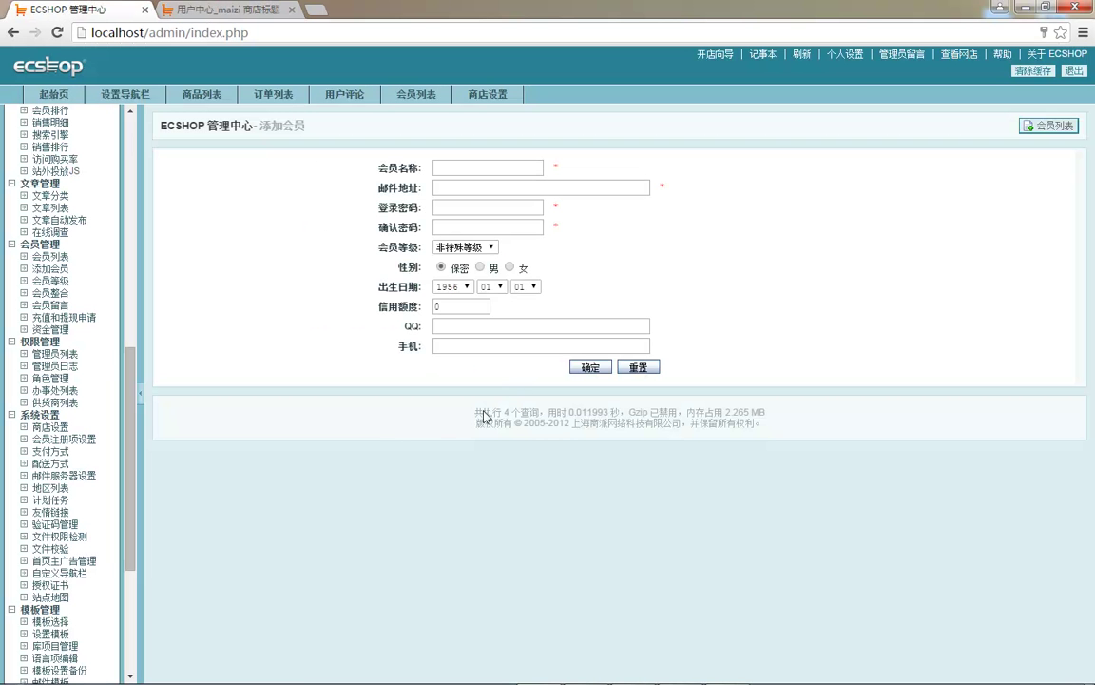
- Start a new member level named svip with points limits 50000 to 100000
left_click(50, 280)
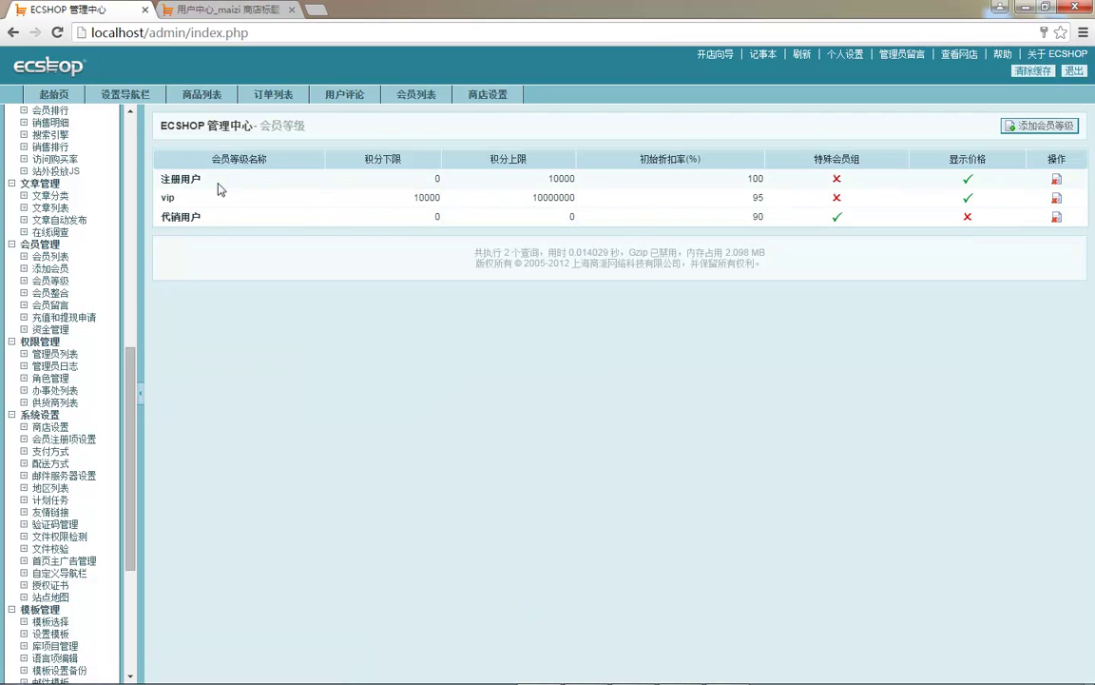
left_click(1058, 137)
type("svip")
left_click(448, 187)
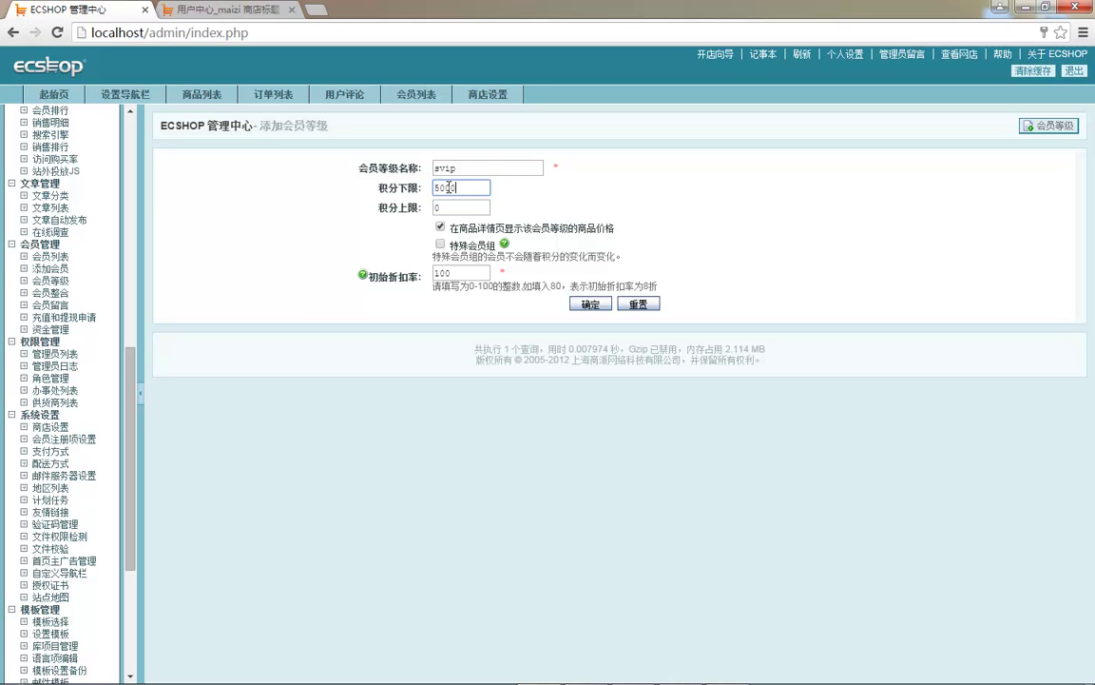
left_click(399, 248)
double_click(453, 207)
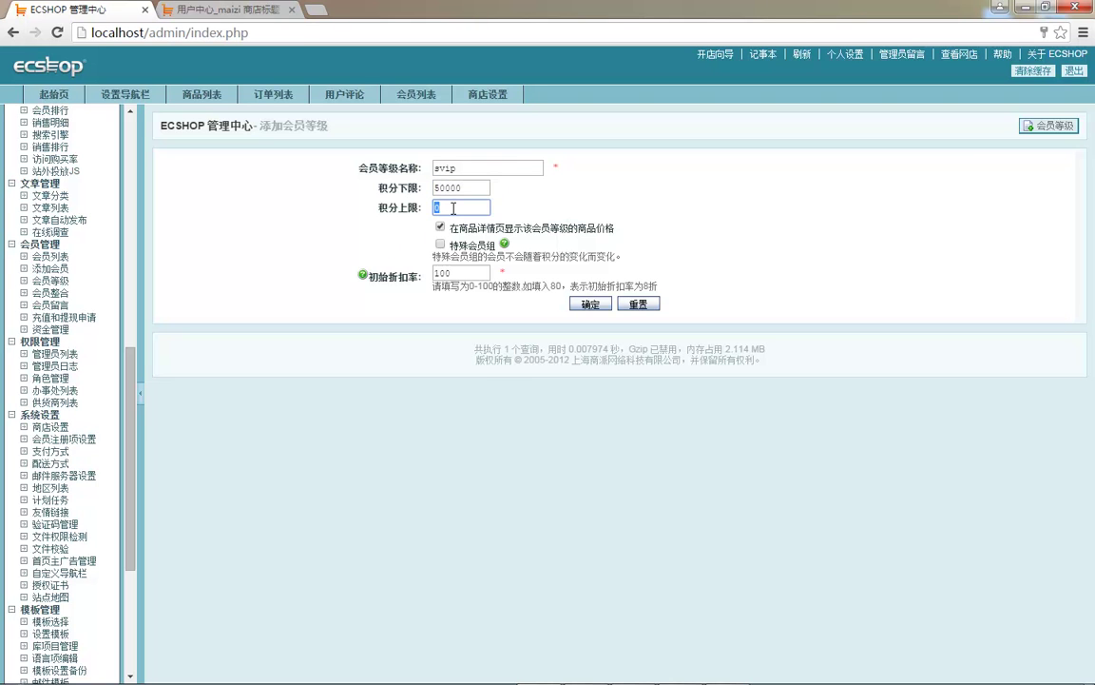
type("100000")
left_click(530, 233)
- Give svip an 80% initial discount, leave 特殊会员组 unchecked, and save the level
double_click(487, 233)
left_click(543, 233)
left_click_drag(525, 228, 570, 229)
left_click(579, 229)
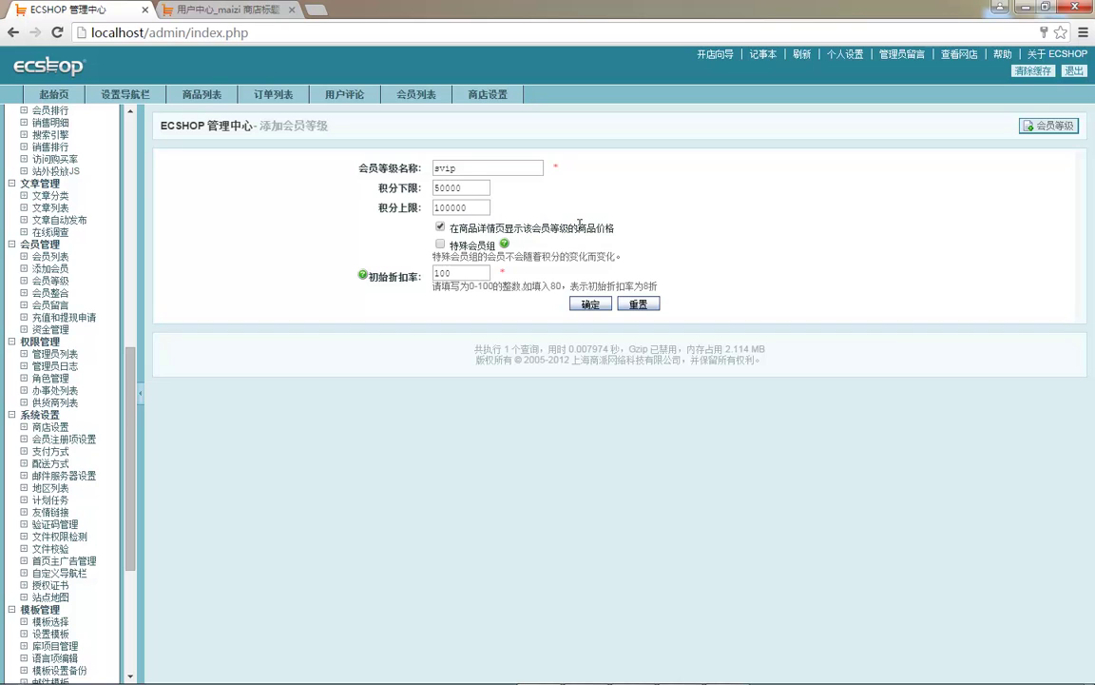
double_click(445, 273)
type("80")
left_click(550, 285)
left_click_drag(434, 285, 521, 285)
left_click(582, 281)
left_click(504, 272)
left_click_drag(509, 257, 656, 258)
left_click(503, 258)
left_click(445, 246)
left_click_drag(401, 187, 379, 189)
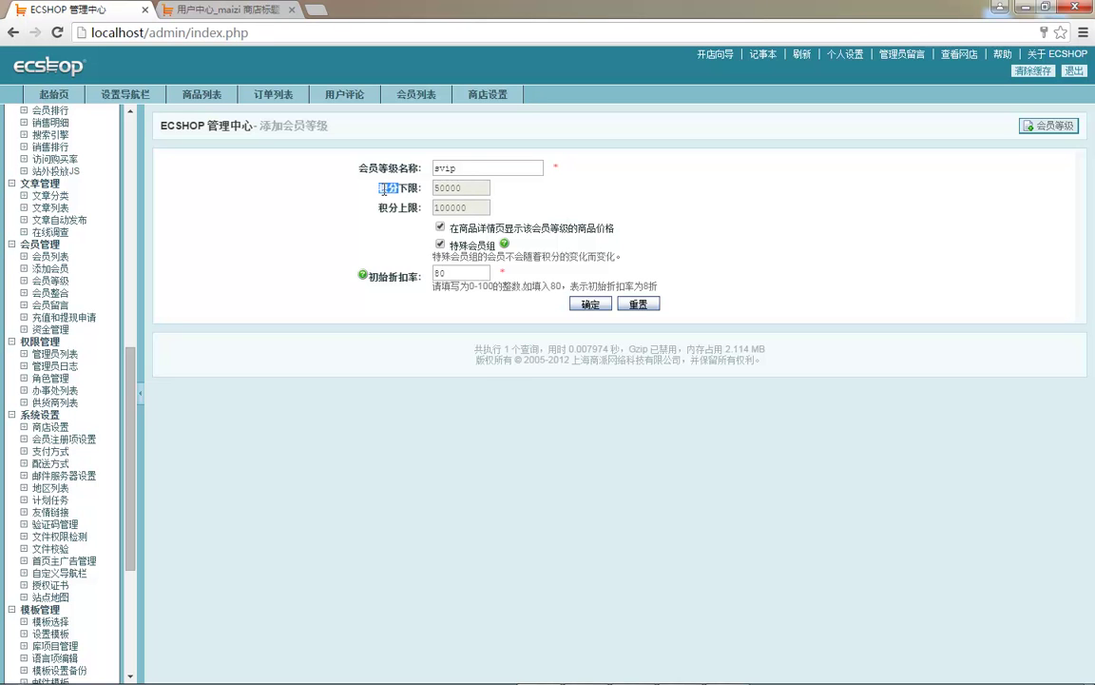
left_click(441, 245)
left_click(591, 304)
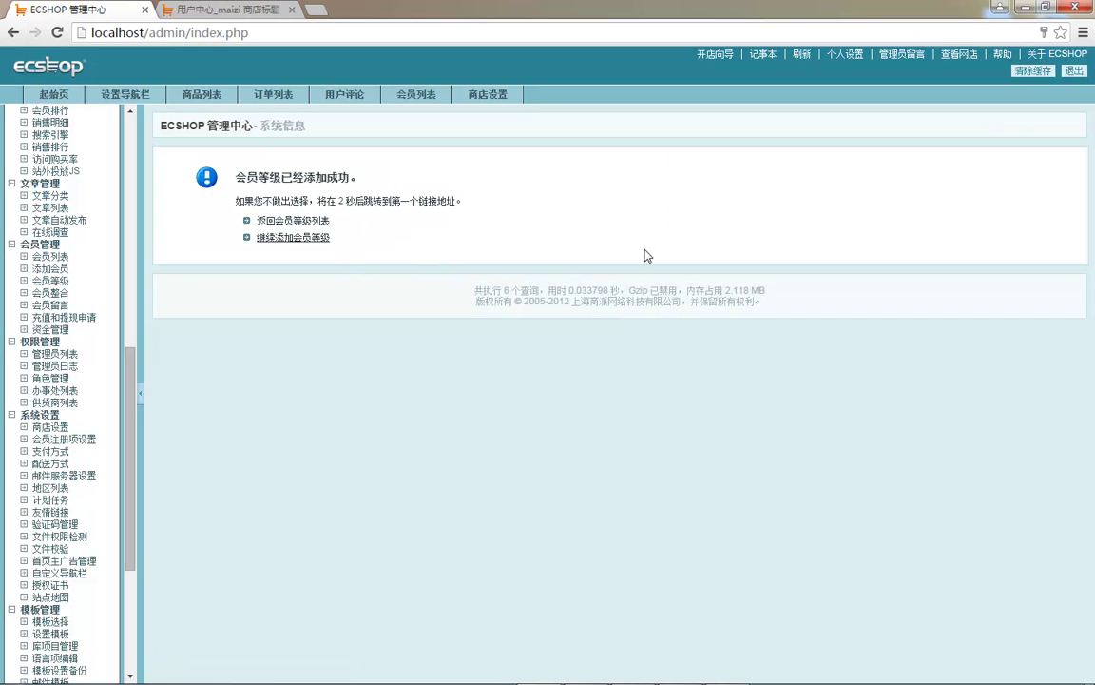
- Change the vip level's 积分上限 to 50000 in the member level list
left_click(285, 221)
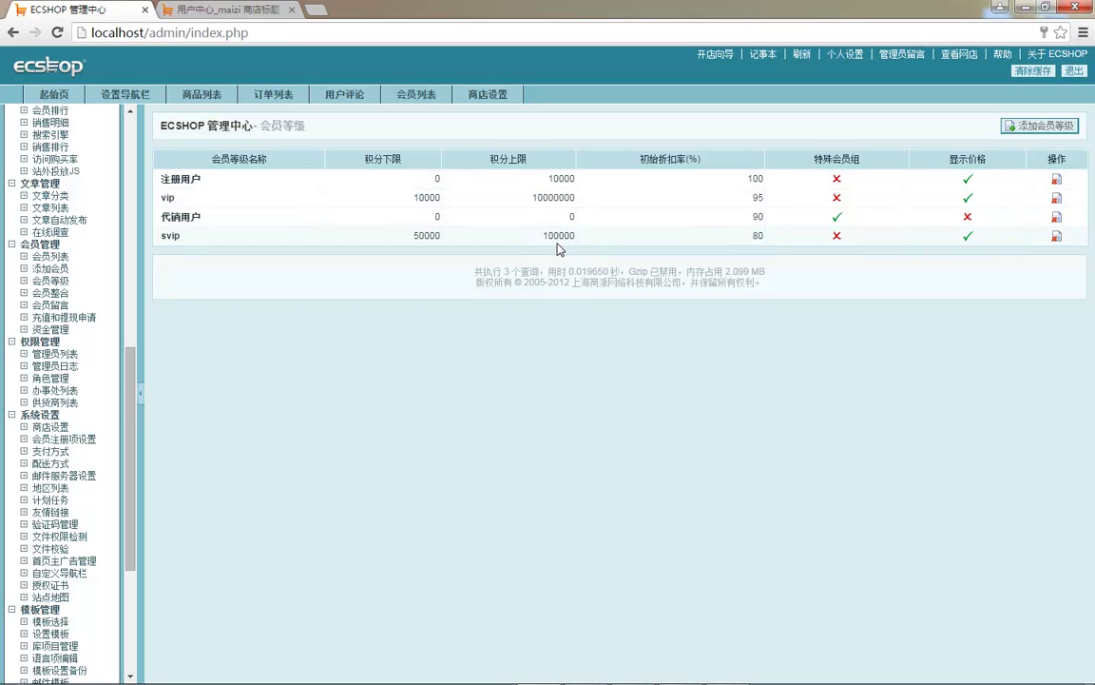
left_click(557, 194)
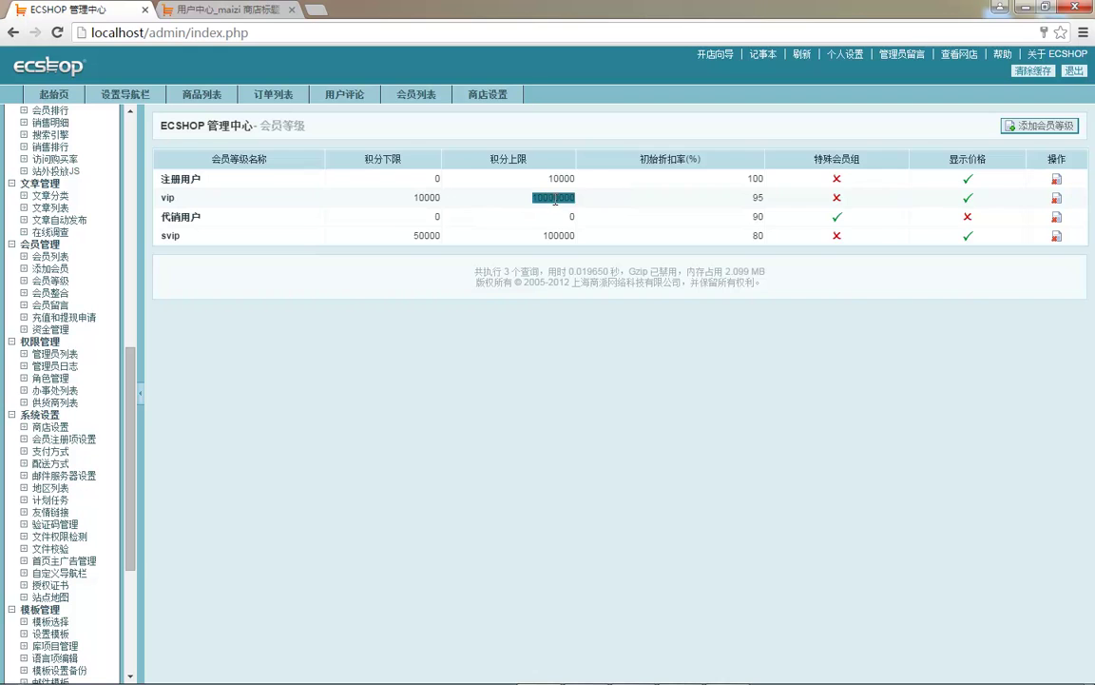
type("10000000")
left_click_drag(766, 236, 558, 238)
left_click(558, 236)
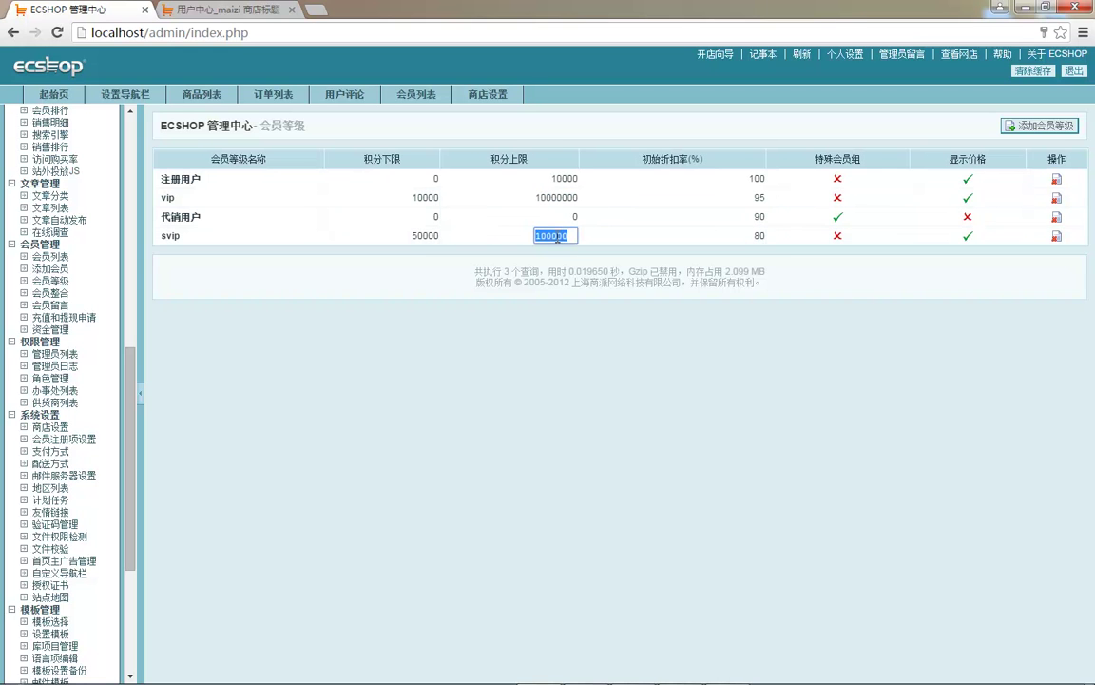
type("10000000")
left_click(556, 198)
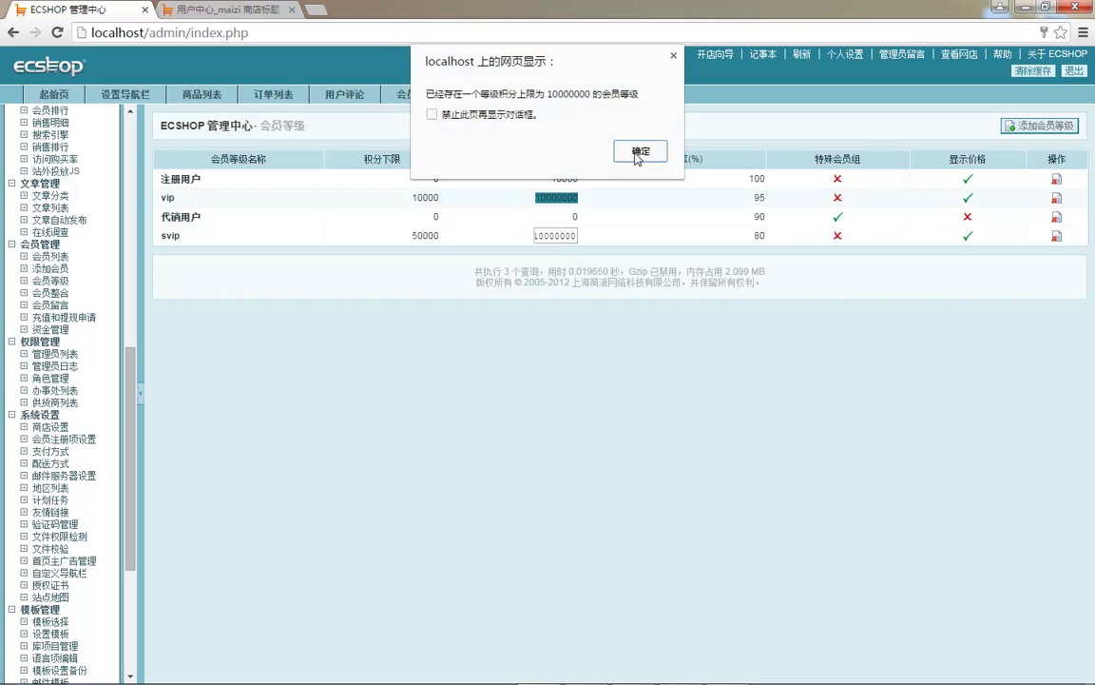
left_click(640, 152)
left_click(559, 198)
type("5")
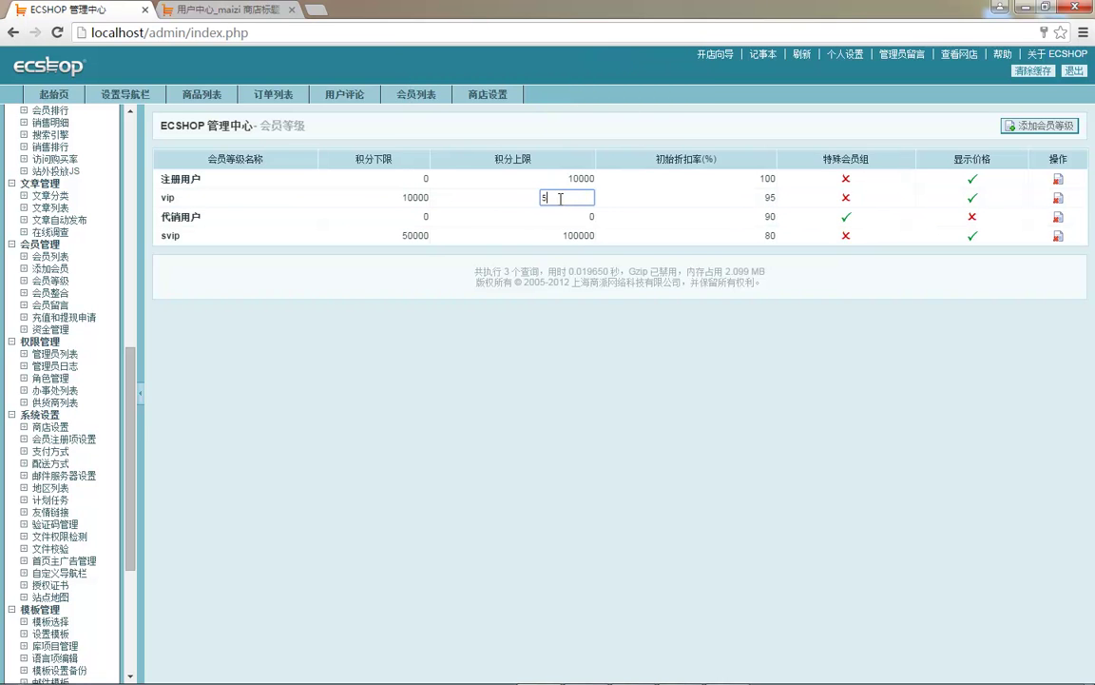
key("Return")
left_click(561, 216)
left_click(566, 346)
left_click_drag(547, 283, 541, 282)
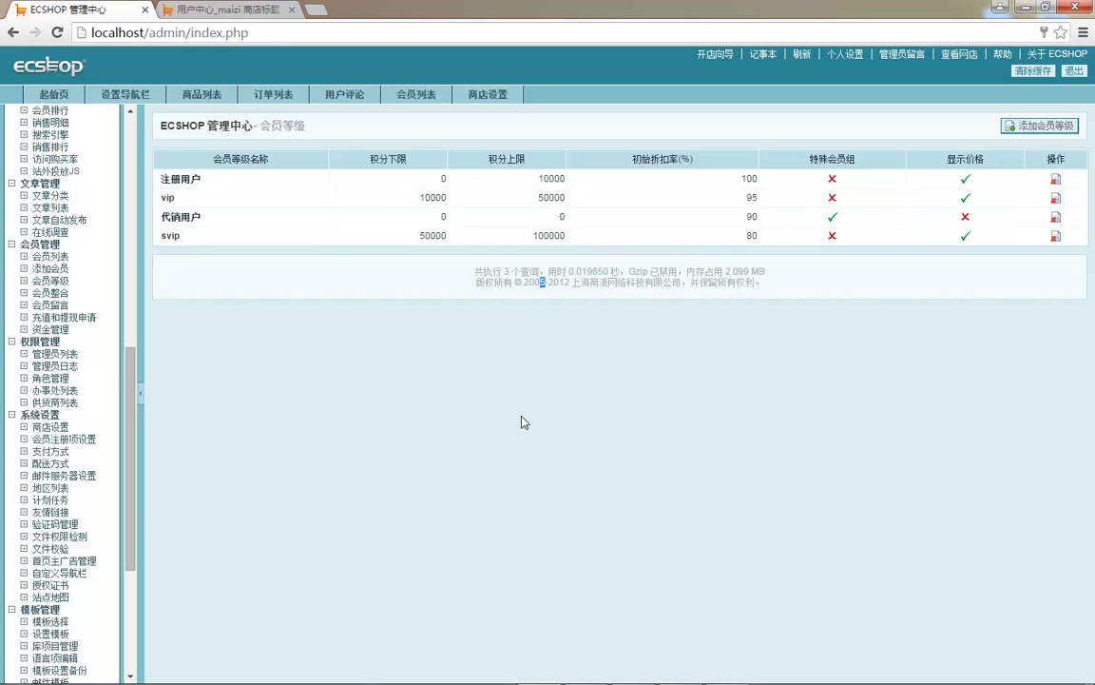
- Open 会员列表, then fill the storefront registration username from browser autofill
left_click(50, 255)
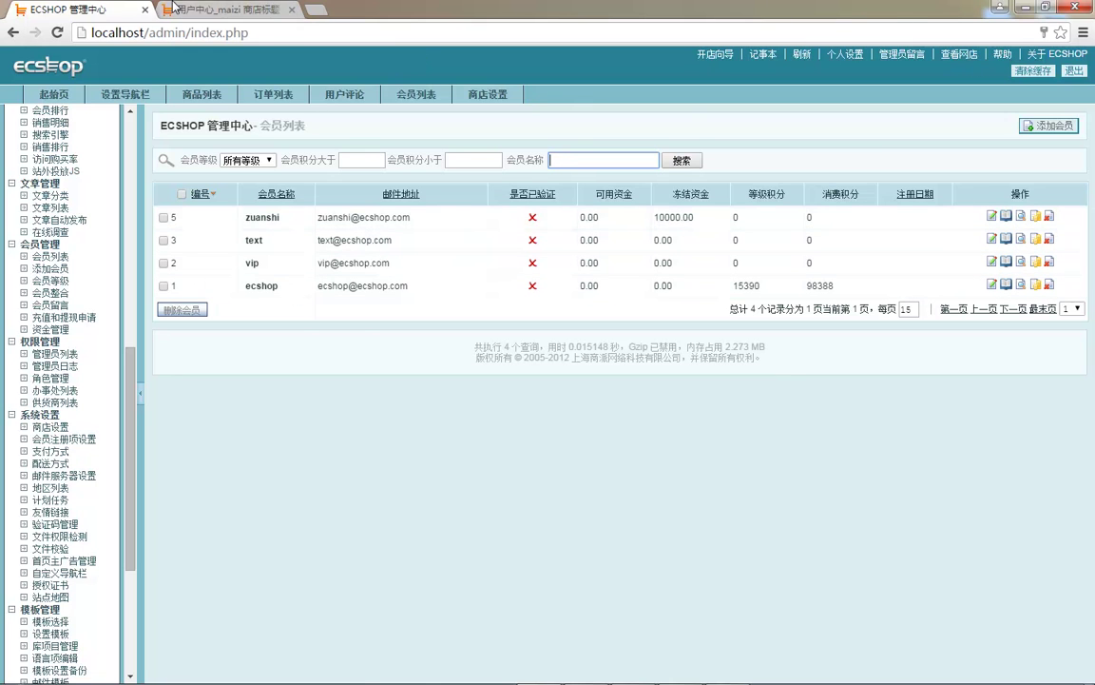
left_click(224, 9)
left_click(403, 154)
type("ba")
key("Down")
key("Down")
key("Return")
- Complete the username, accept the suggested e-mail, and enter and confirm a password
key("Tab")
type("b")
key("Down")
key("Return")
key("Tab")
type("1234567")
key("Tab")
type("1234567")
key("Tab")
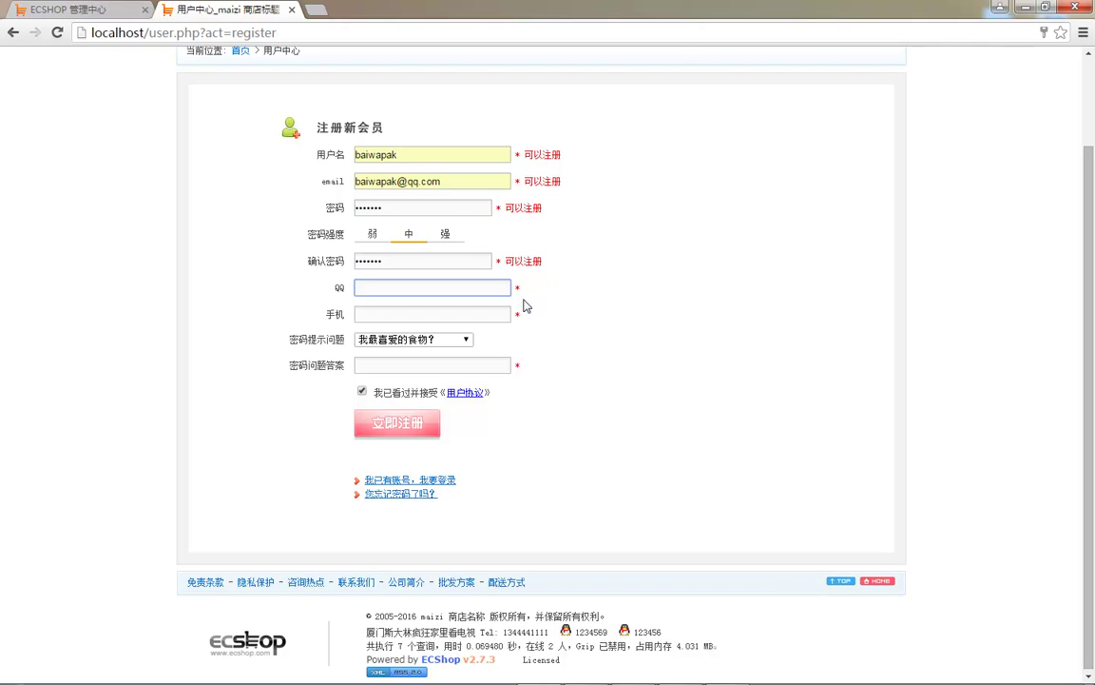
- Fill in the QQ and mobile numbers and pick the childhood home address security question
left_click(385, 423)
key("Return")
left_click(416, 288)
type("123456")
key("Tab")
type("123456798")
left_click(459, 339)
left_click(406, 397)
left_click(416, 368)
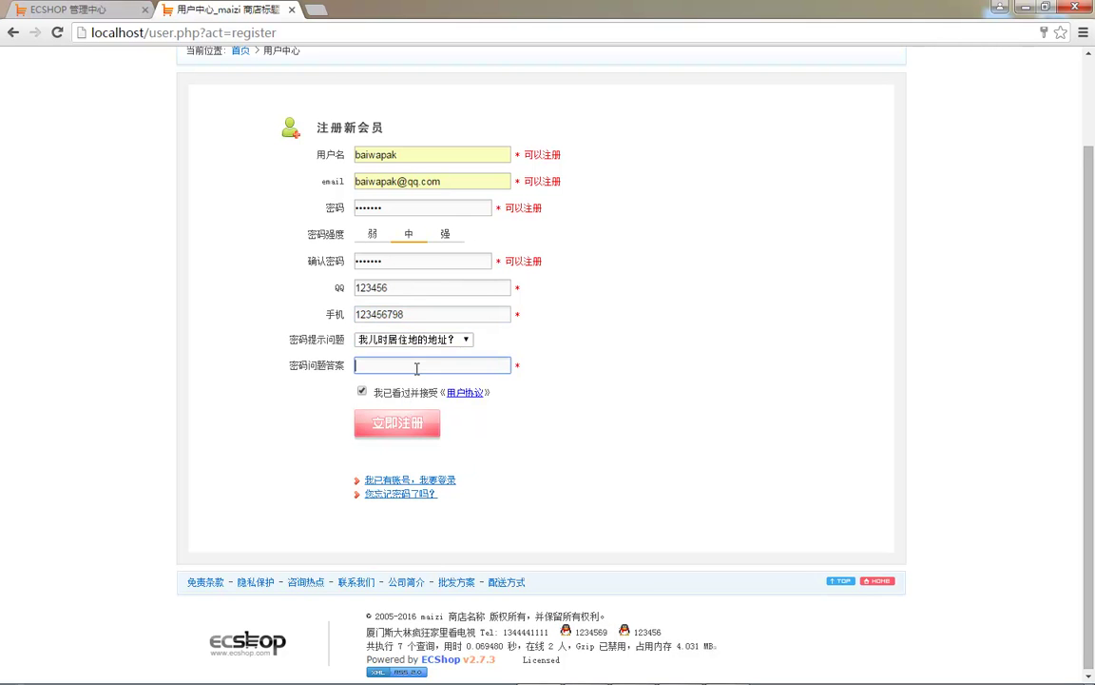
- Submit the registration, save the password in Chrome, and view the member's personal information
left_click(399, 423)
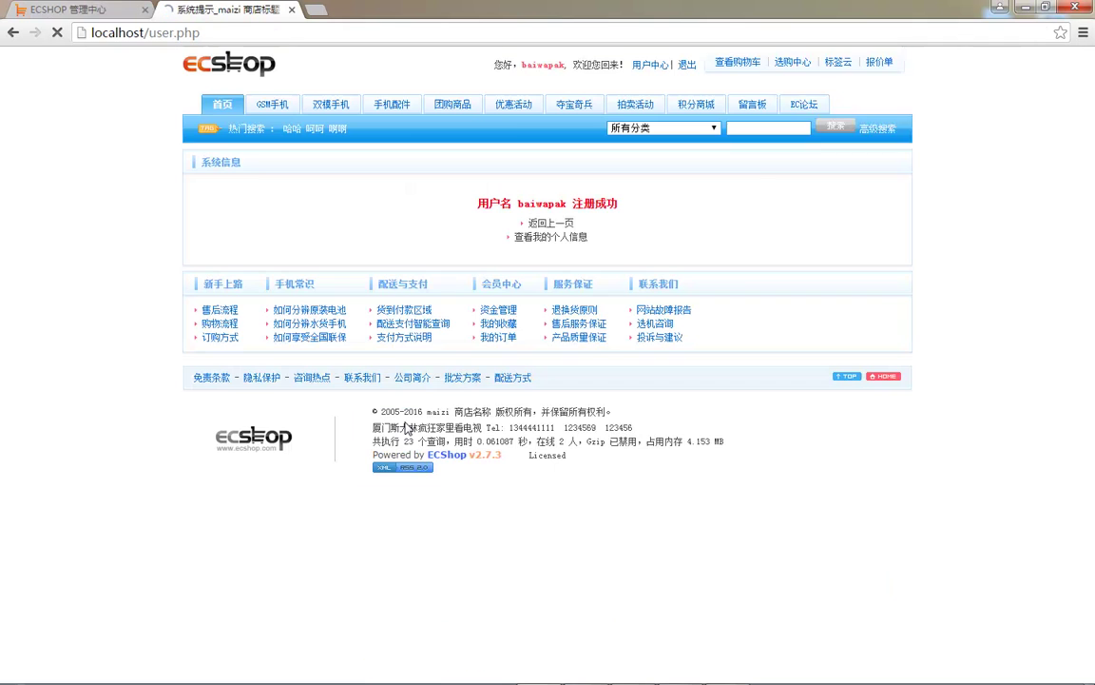
left_click(946, 143)
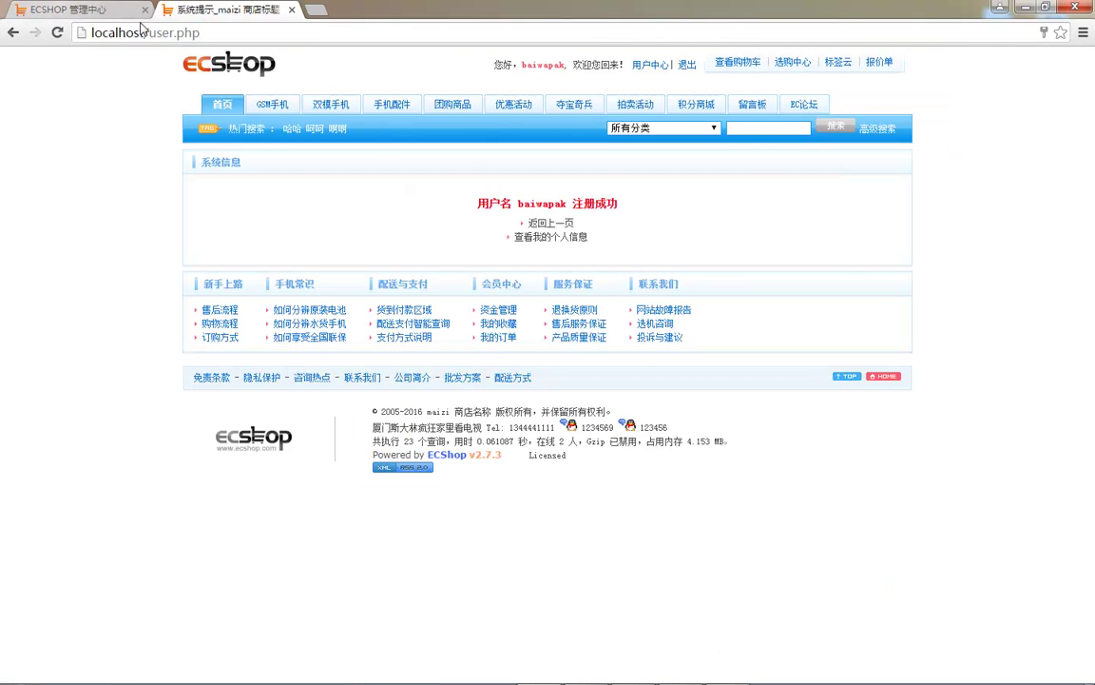
left_click(561, 241)
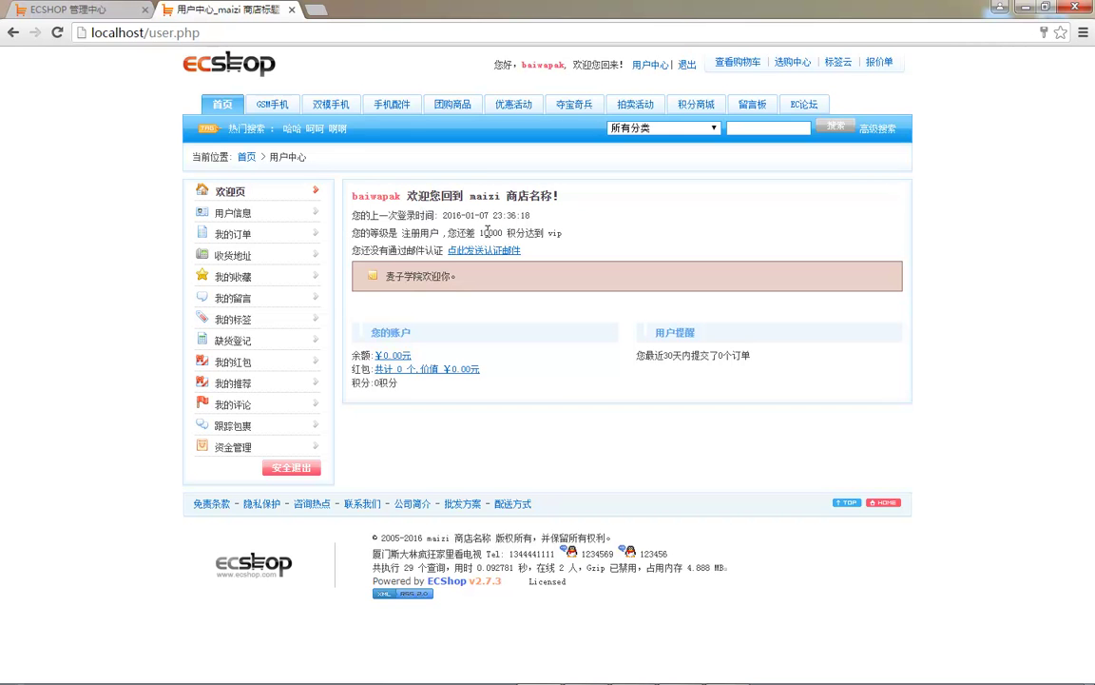
- In the admin member list, open the new member's account log and 调节会员帐户 form
left_click(59, 11)
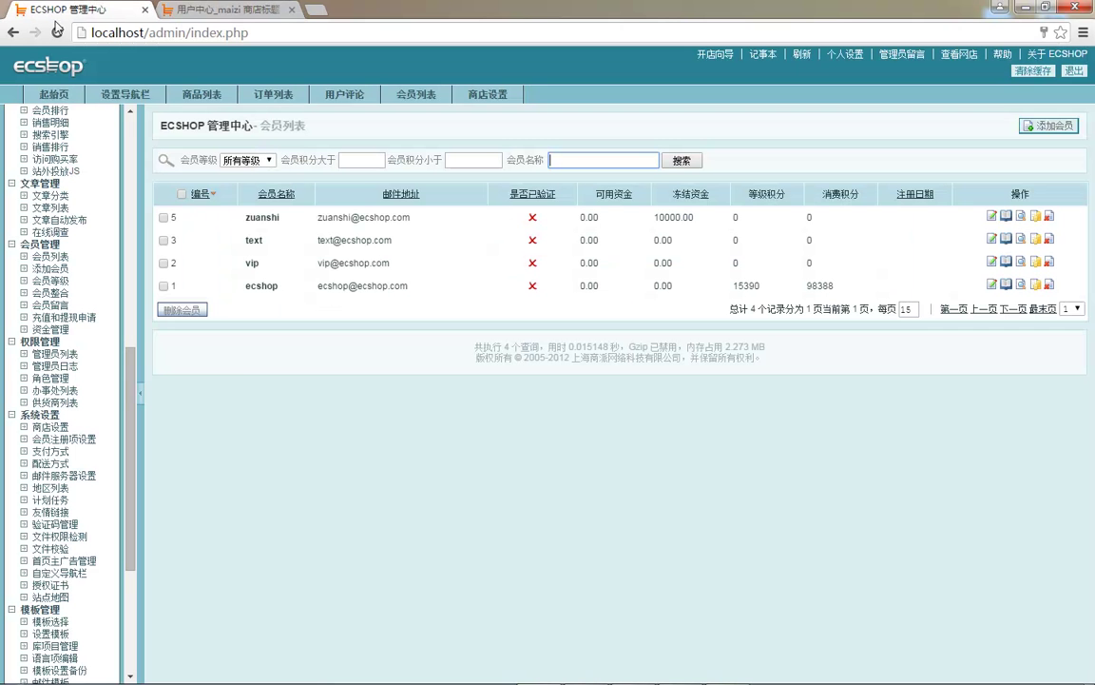
left_click(55, 261)
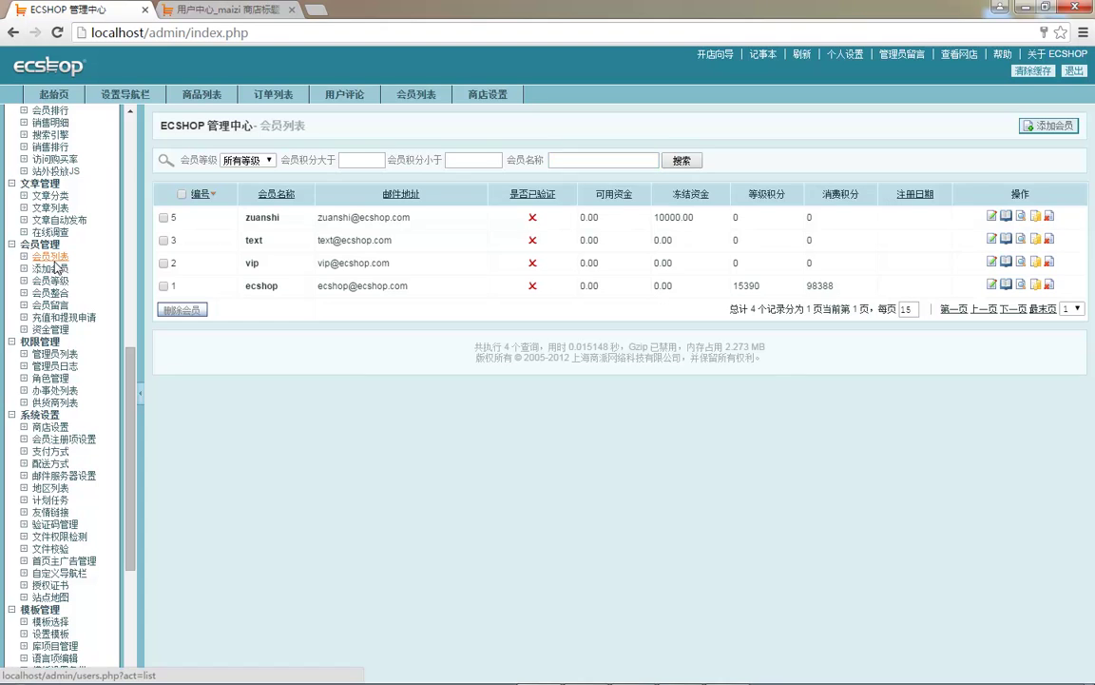
left_click(1037, 217)
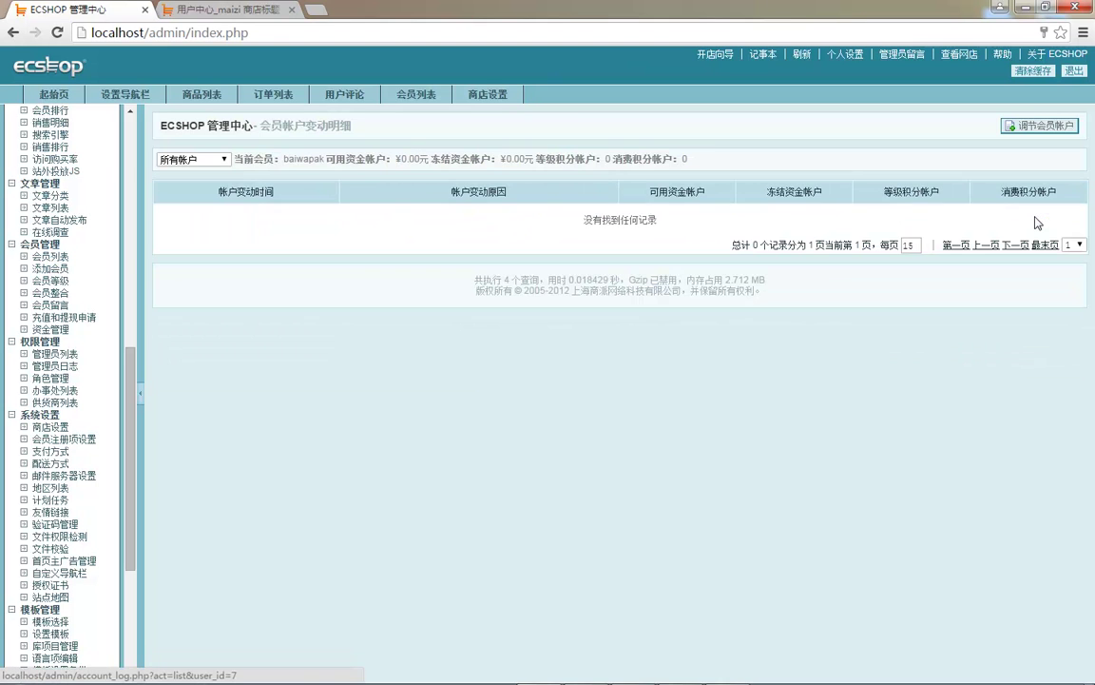
left_click(1010, 125)
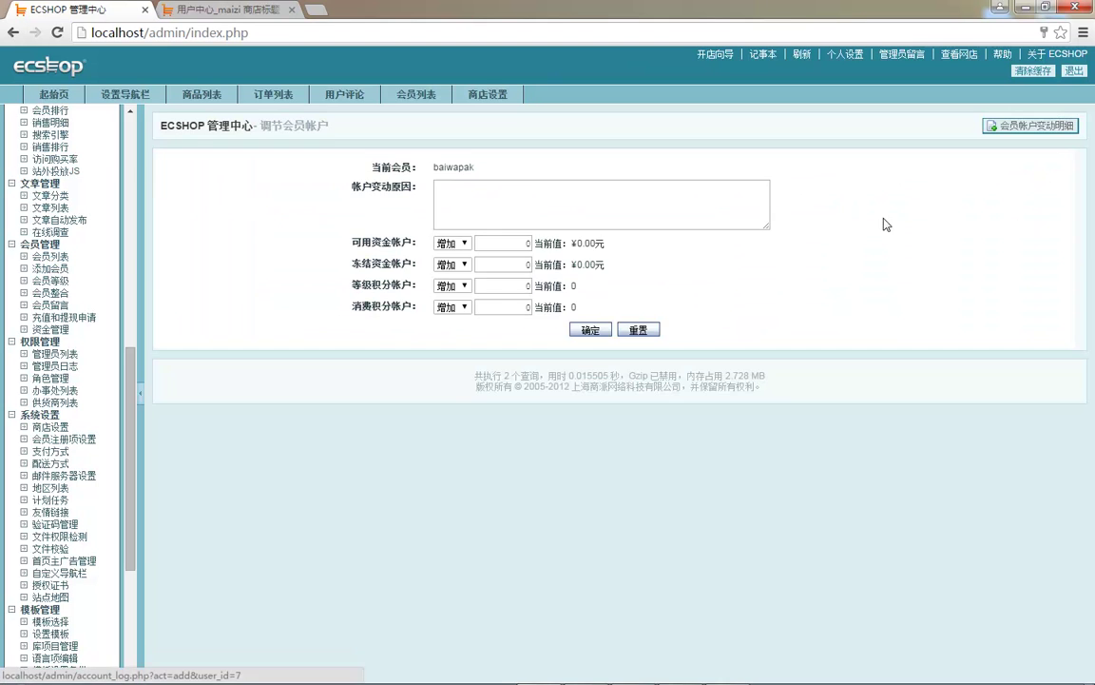
- Add 50001 rank points with reason 我乐意, then refresh the storefront user center
double_click(513, 242)
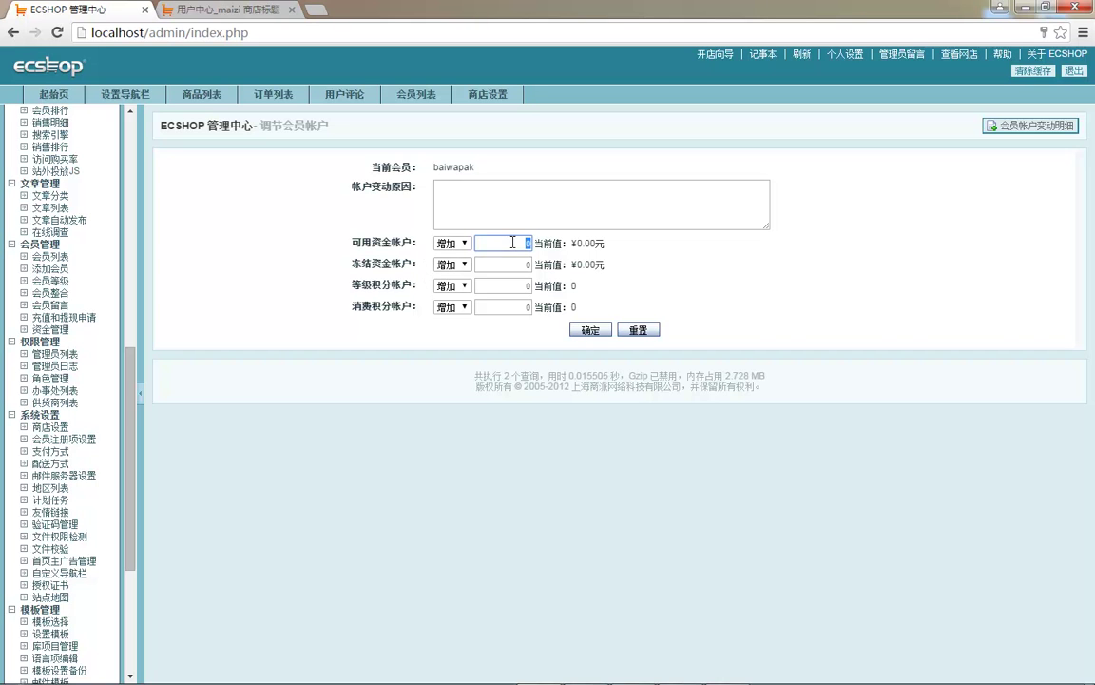
double_click(515, 285)
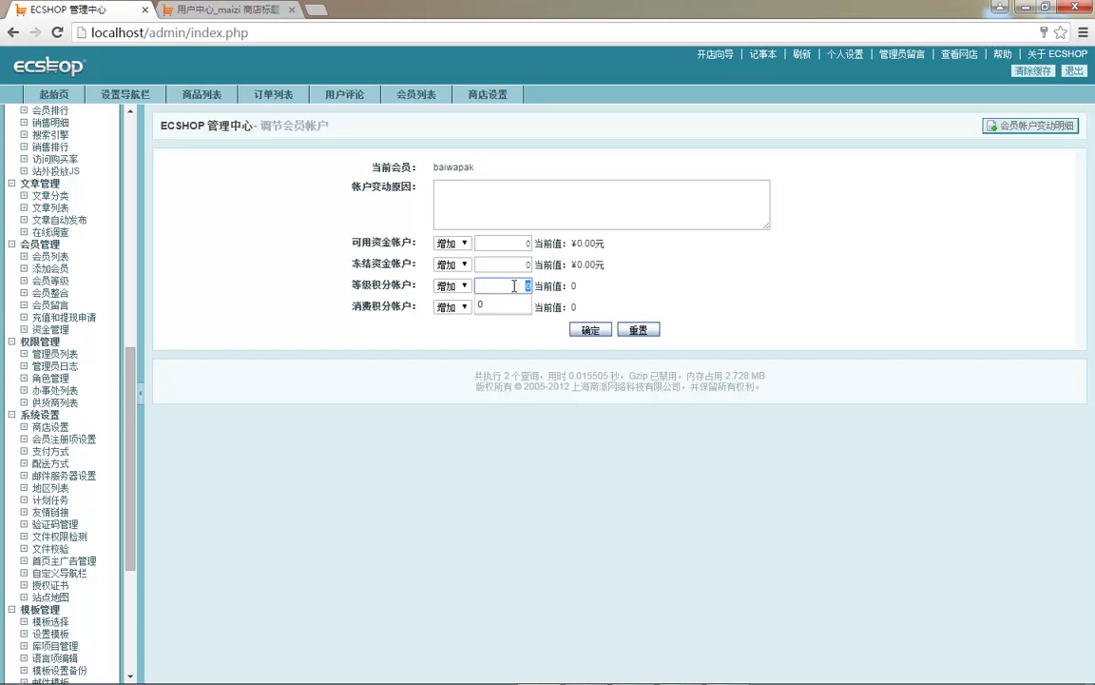
type("50001")
left_click(590, 329)
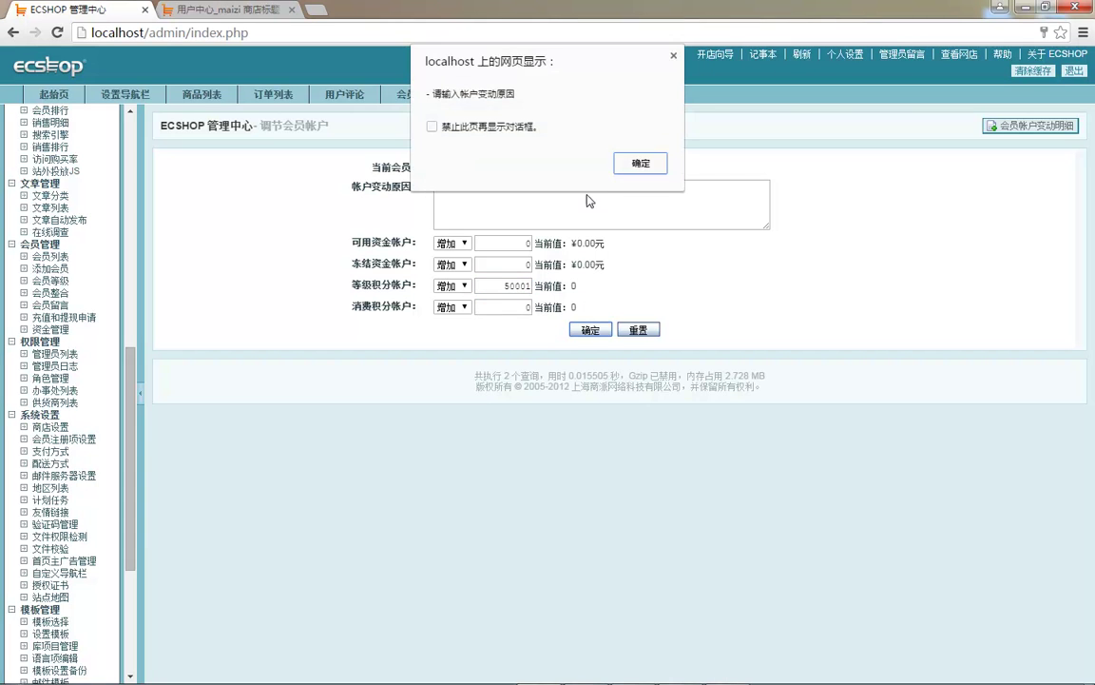
left_click(640, 163)
left_click(496, 213)
type("wo leyi")
left_click(590, 329)
key("ctrl+Tab")
key("F5")
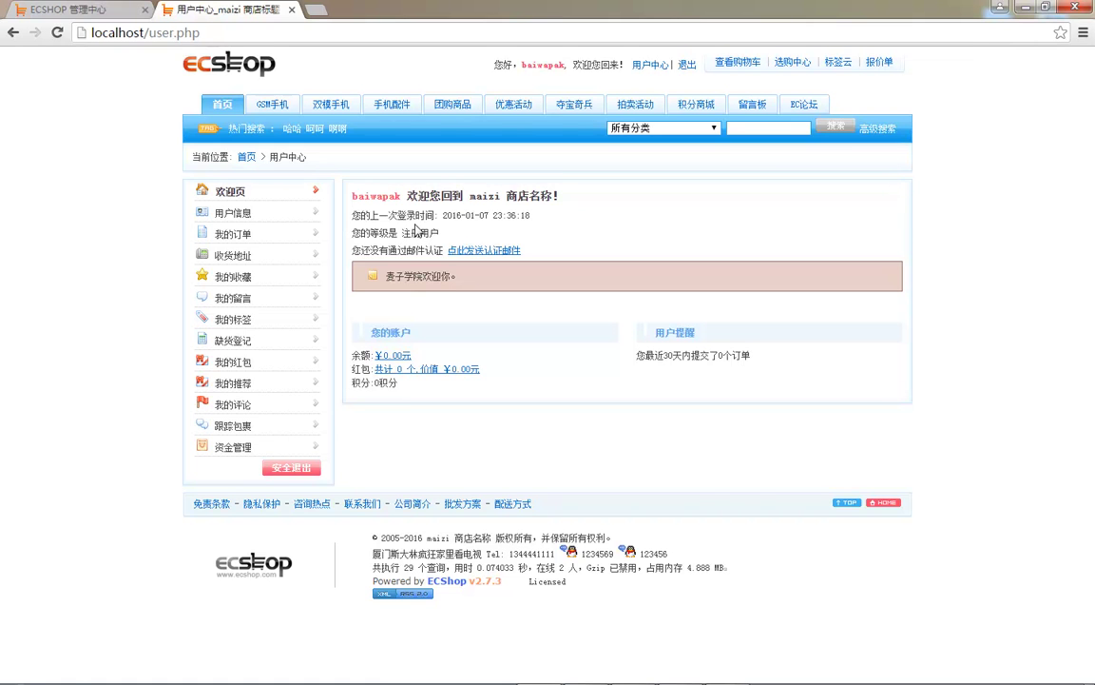
- Review the member level point limits, leaving svip at 50000–100000 unchanged, and clear the page cache
key("ctrl+Tab")
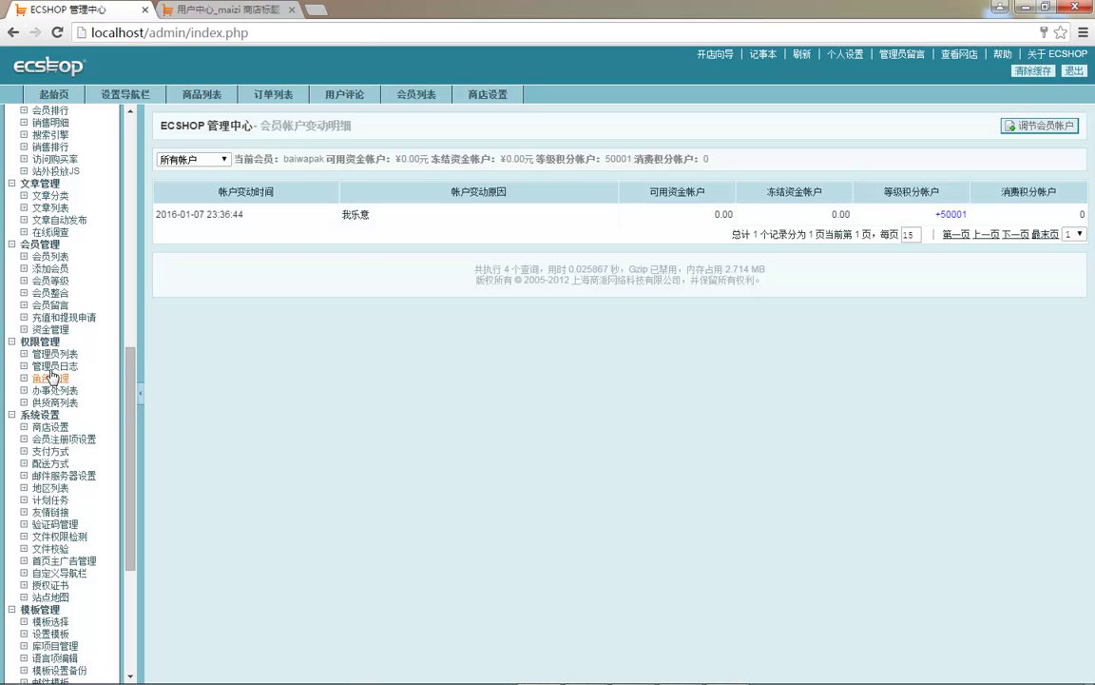
left_click(53, 280)
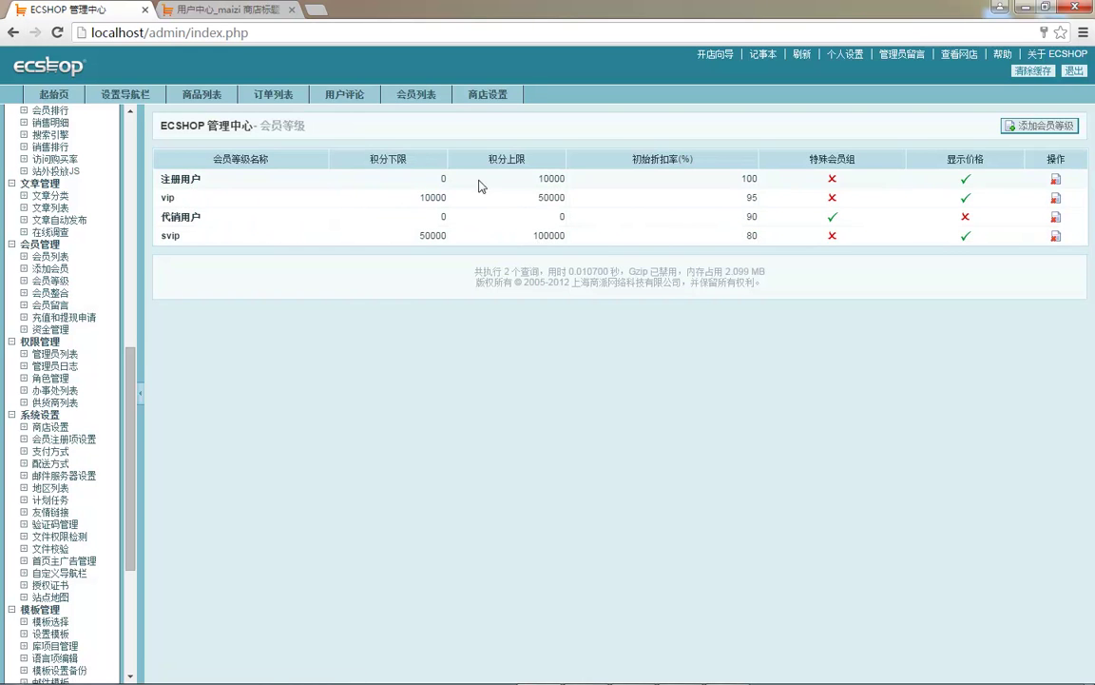
left_click(538, 180)
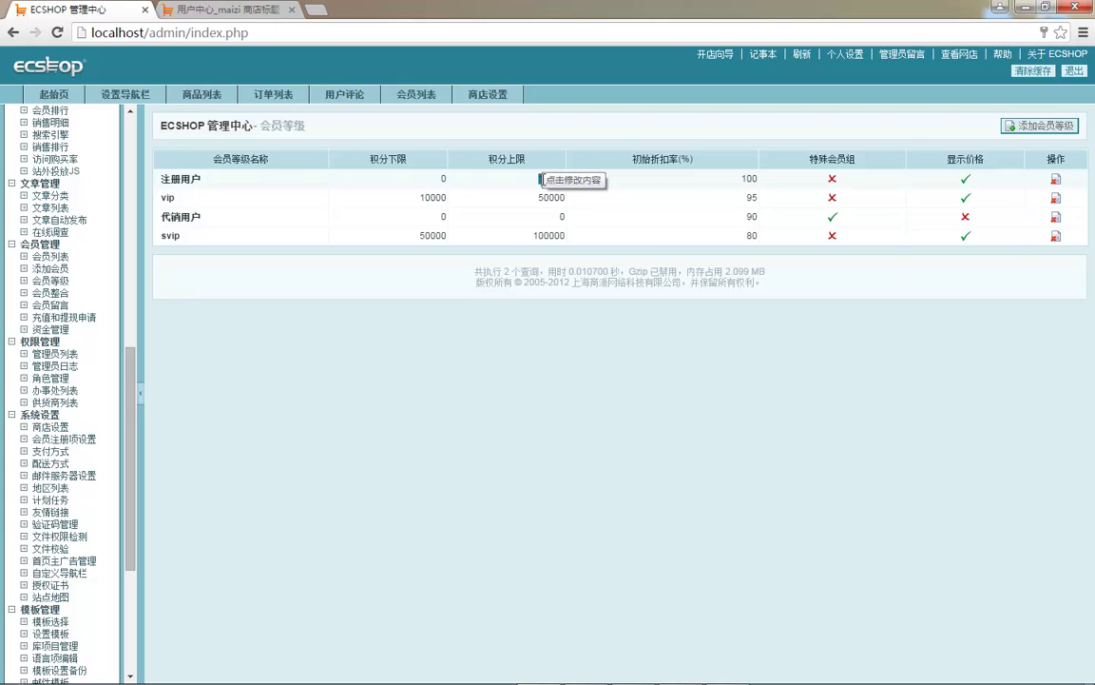
left_click(502, 236)
left_click(432, 235)
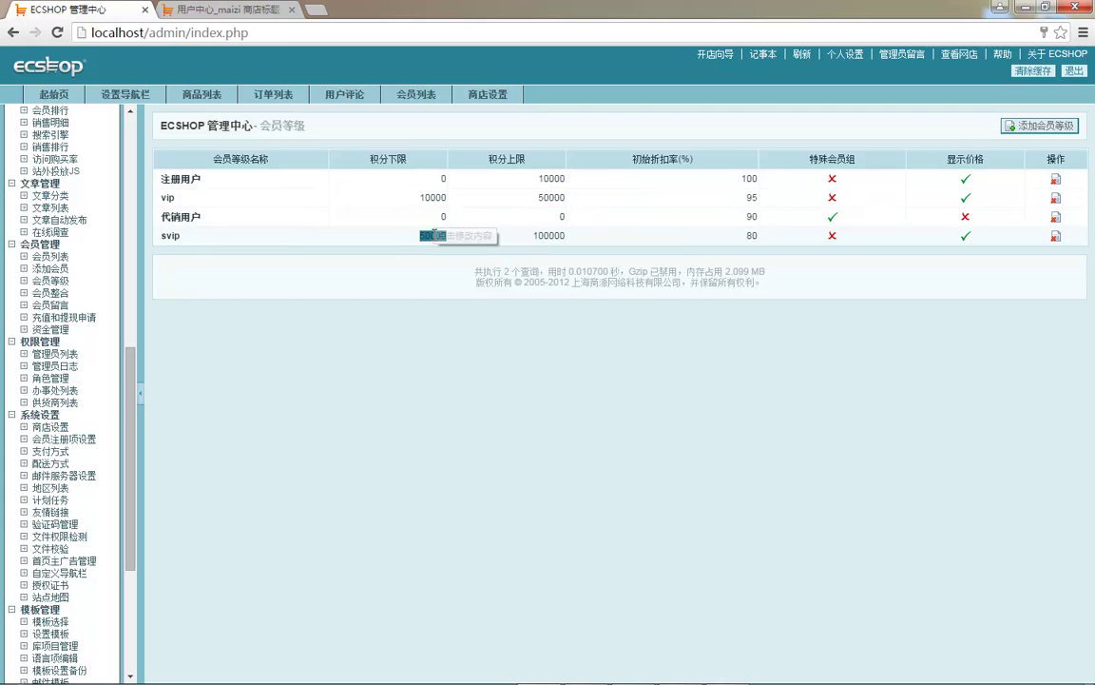
left_click(435, 238)
left_click(437, 238)
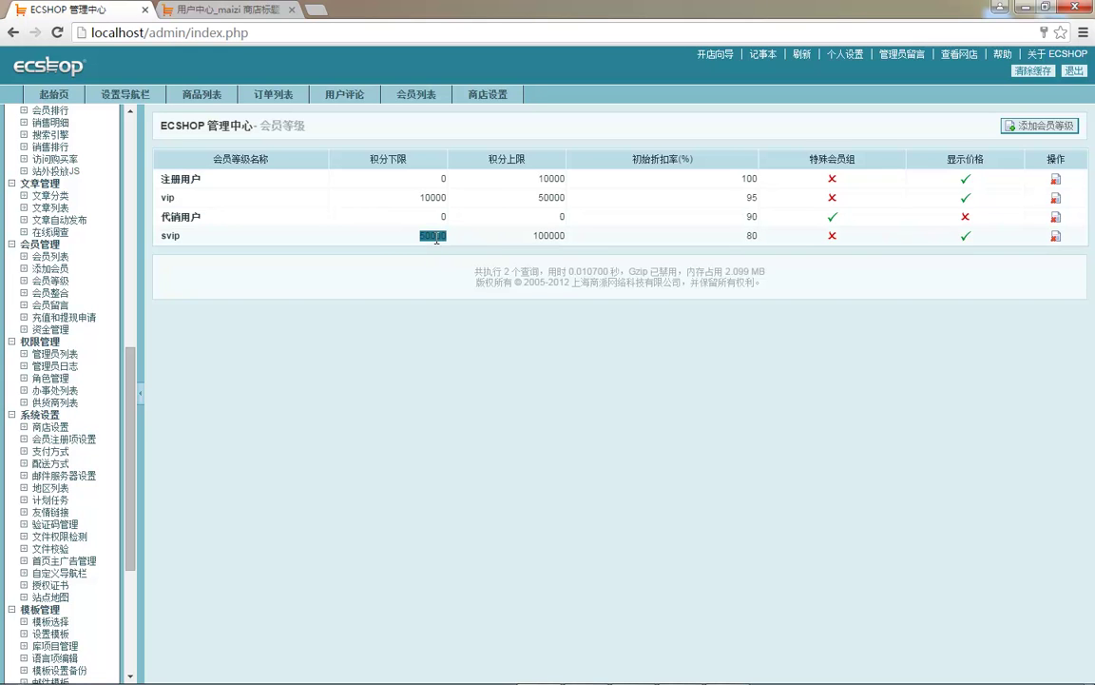
key("Return")
left_click(331, 99)
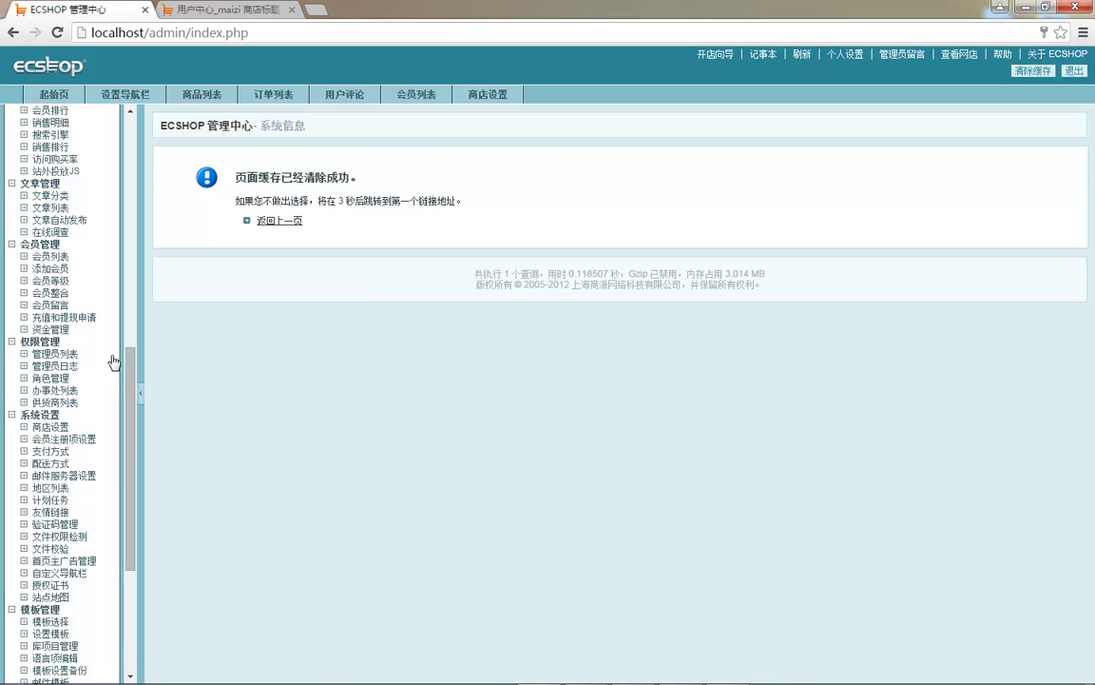
- Open the account adjustment form for the newest member from the member list
left_click(290, 222)
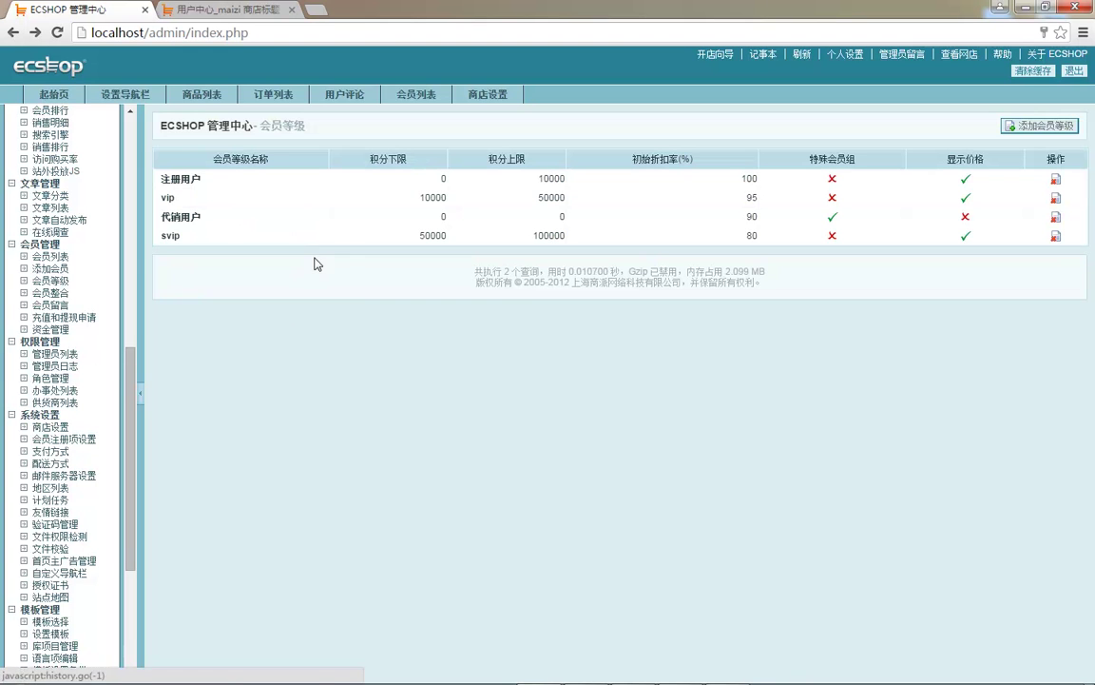
left_click(52, 258)
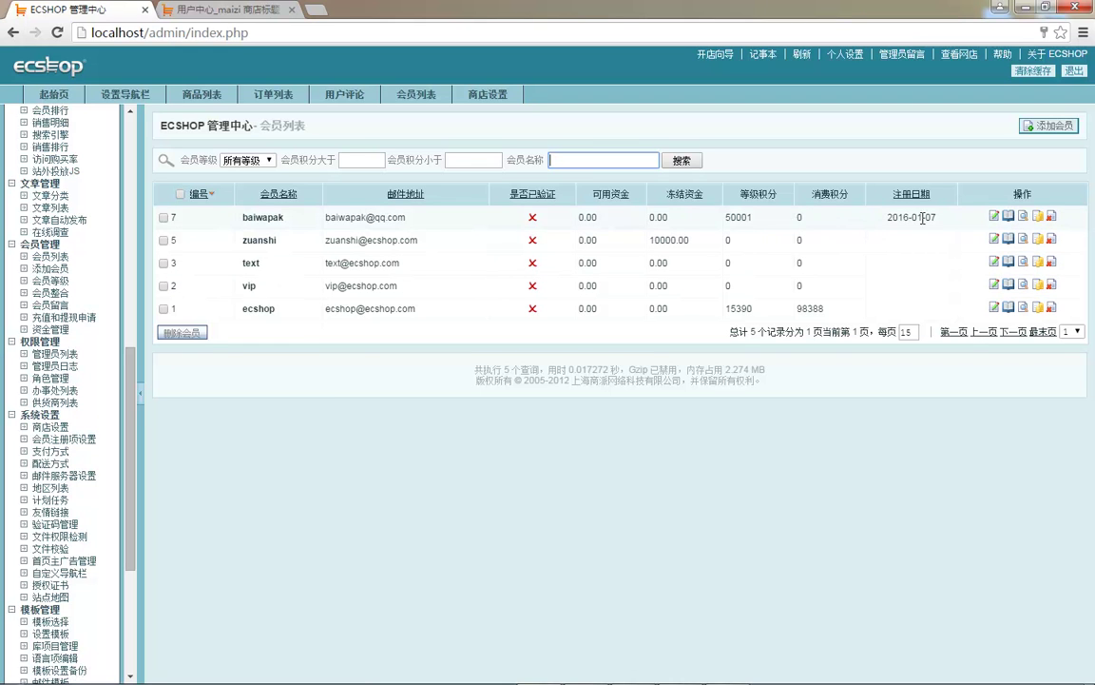
left_click(1006, 218)
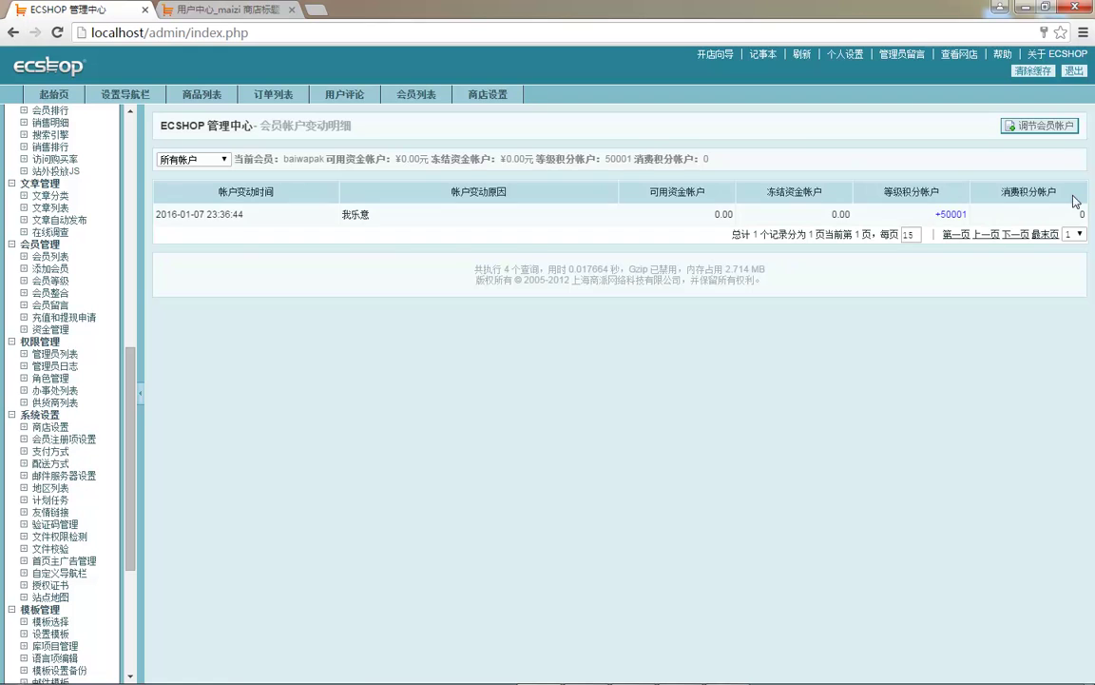
left_click(1009, 126)
- Add 50001 consumption points with the reason 我非常乐意 and submit the adjustment
double_click(584, 285)
key("ctrl+c")
double_click(509, 305)
key("ctrl+v")
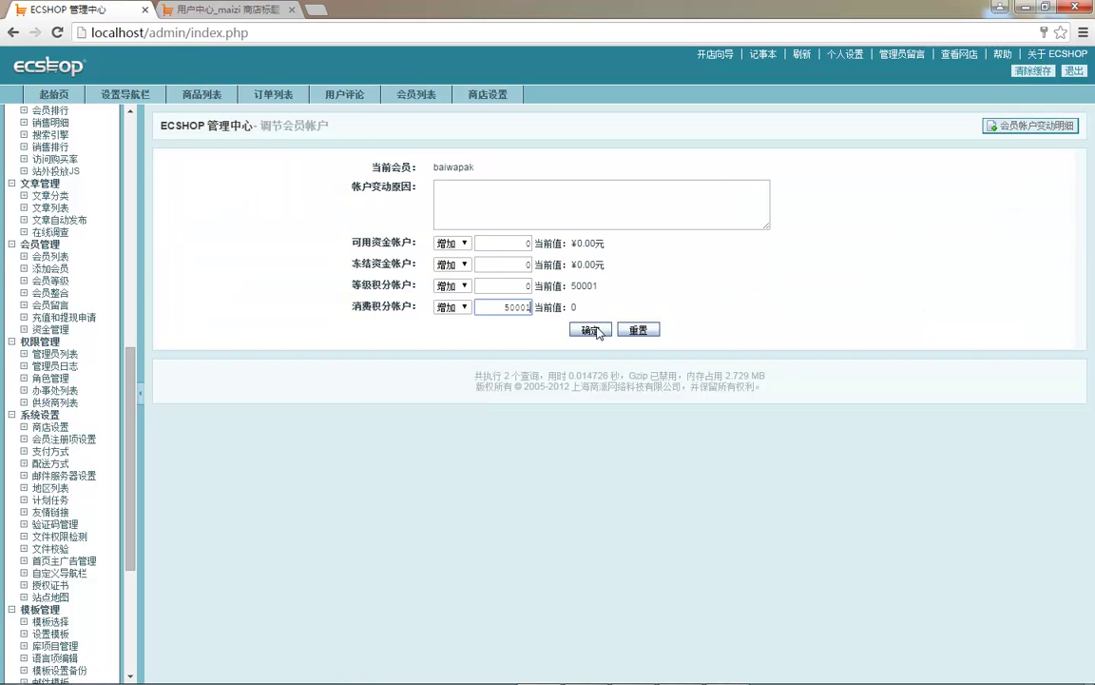
left_click(590, 330)
left_click(640, 163)
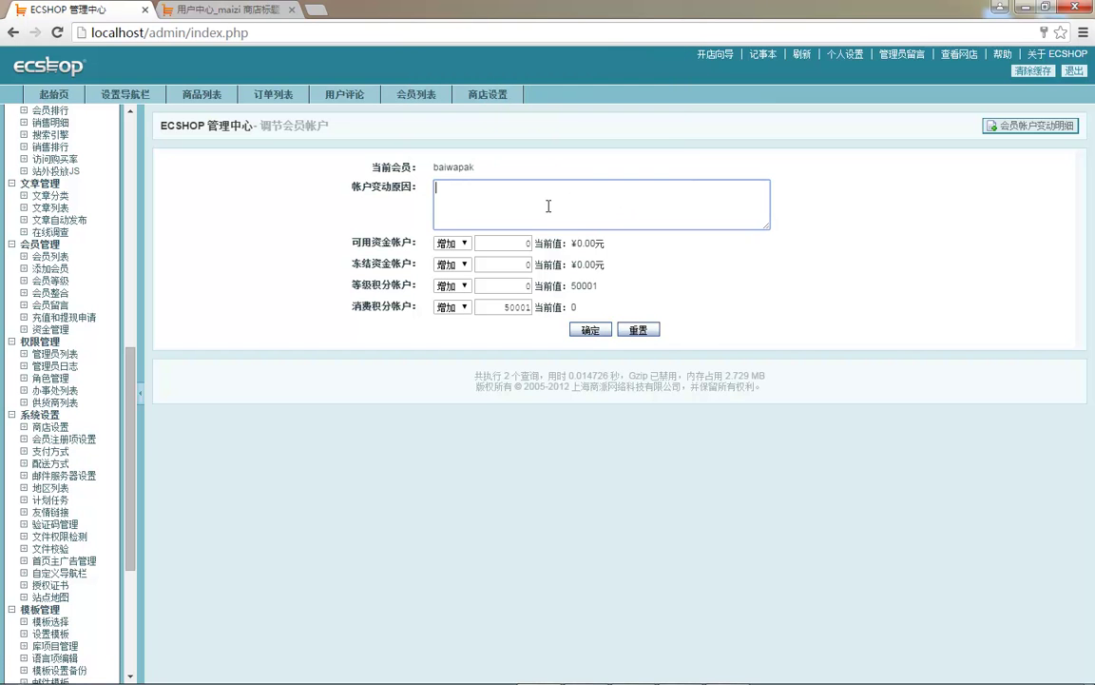
left_click(548, 206)
type("wo feichang leyi")
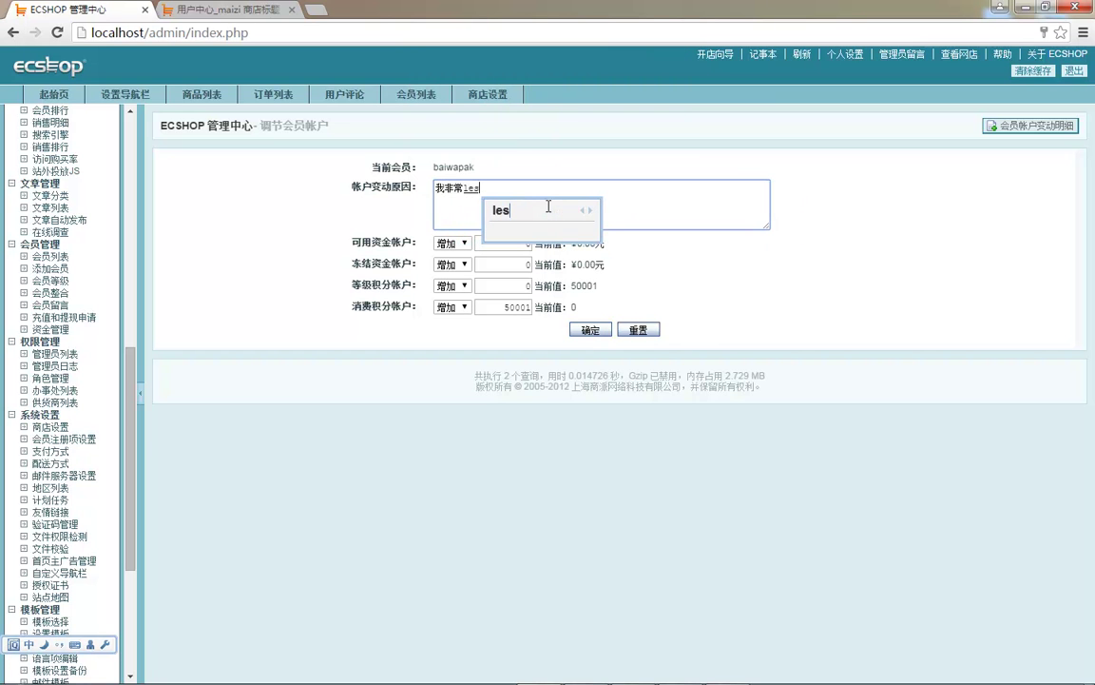
key("space")
left_click(590, 330)
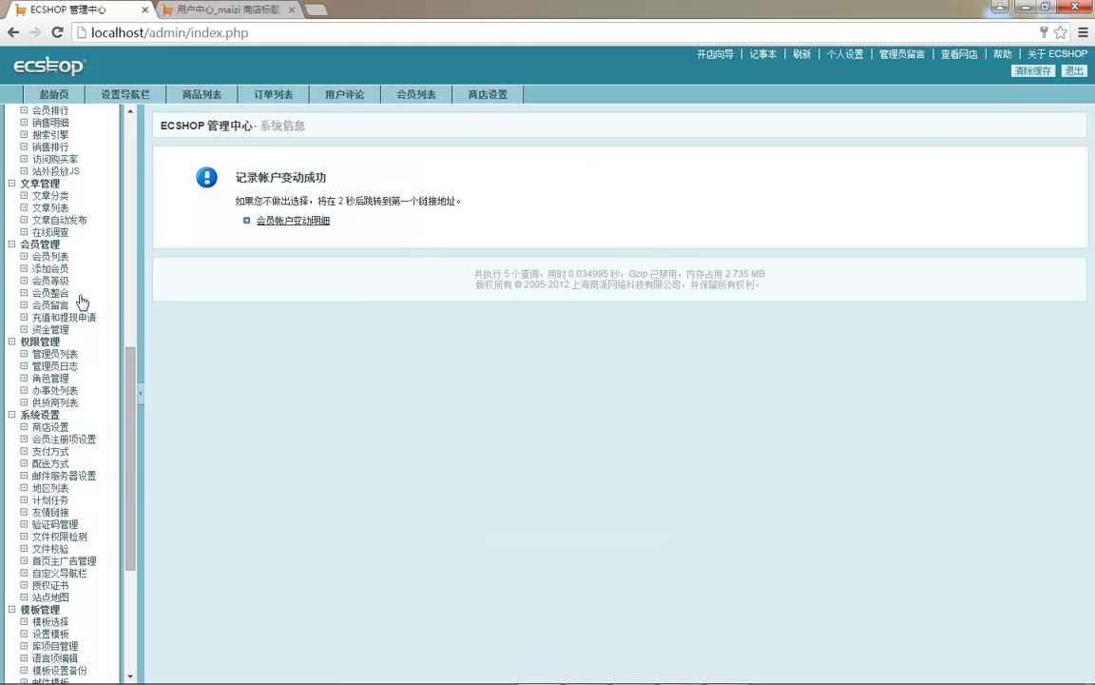
- Return to the member list and reload the storefront user centre to refresh the points
left_click(50, 256)
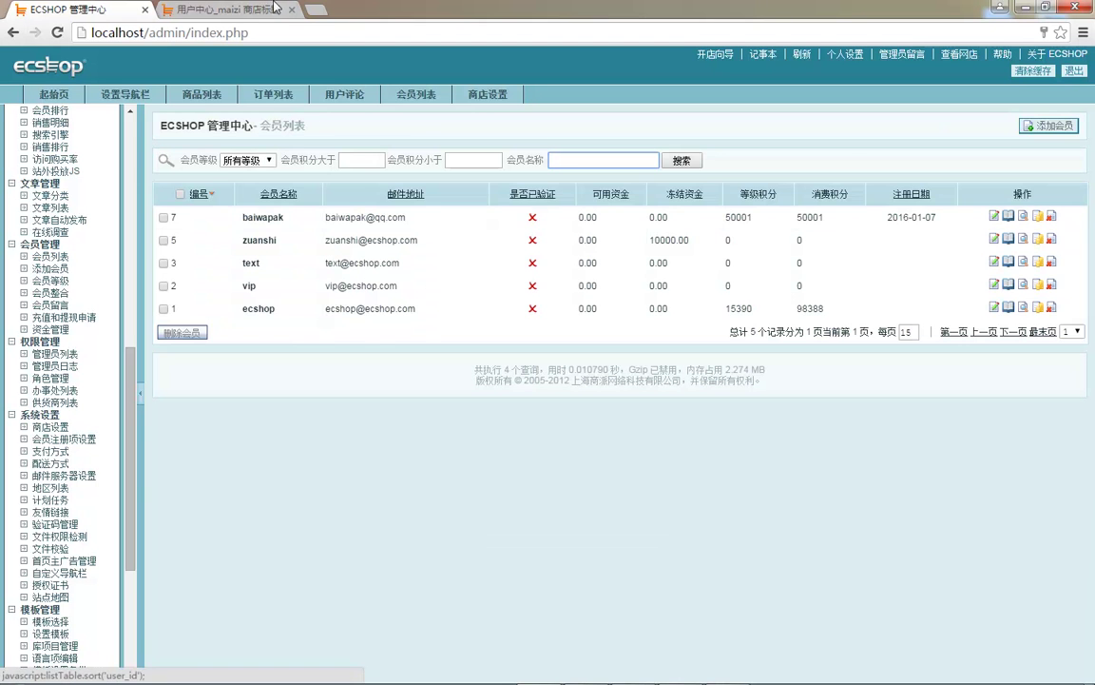
left_click(279, 16)
key("F5")
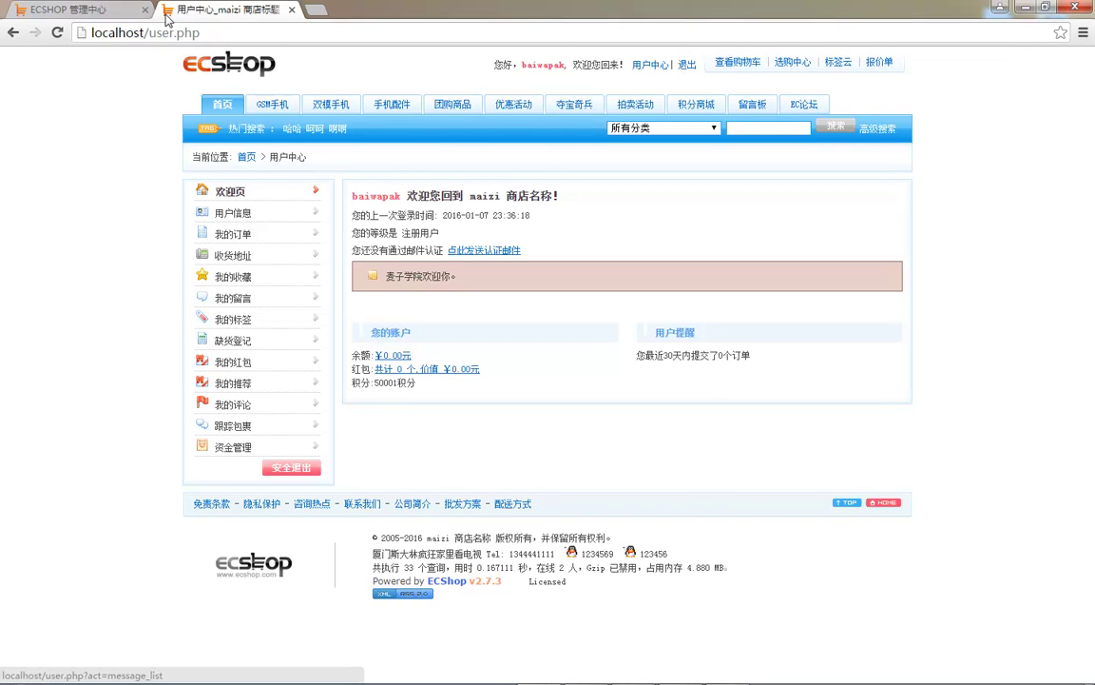
- Reload the storefront user centre to confirm 50001 points, then return to the admin tab
key("ctrl+Tab")
left_click(243, 13)
key("F5")
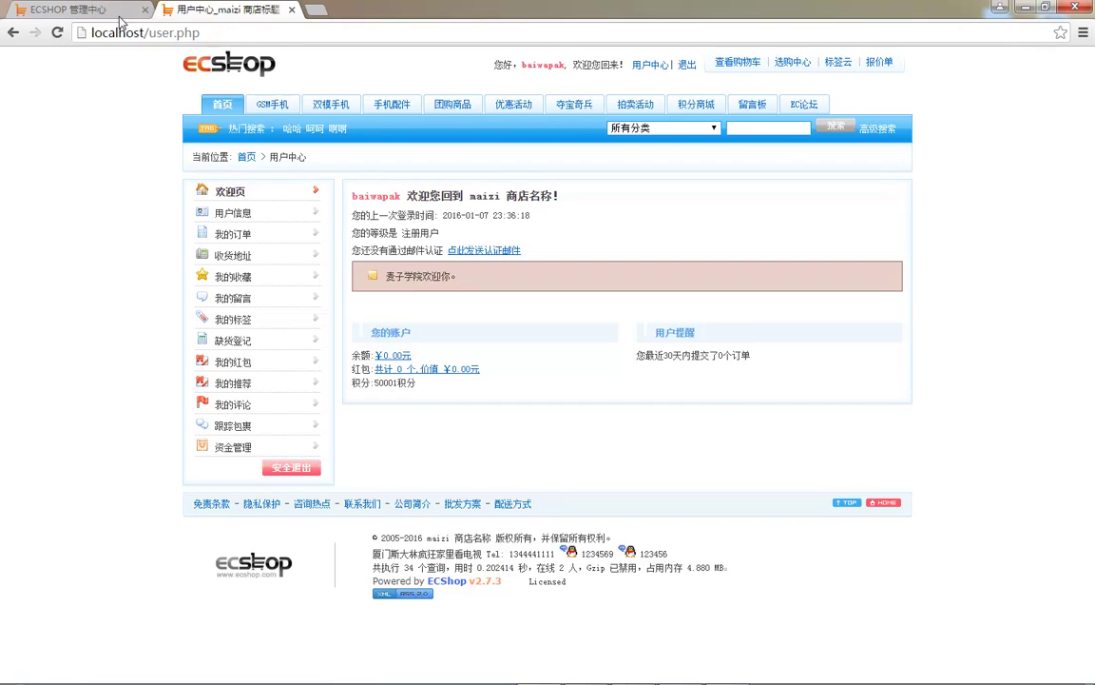
key("ctrl+Tab")
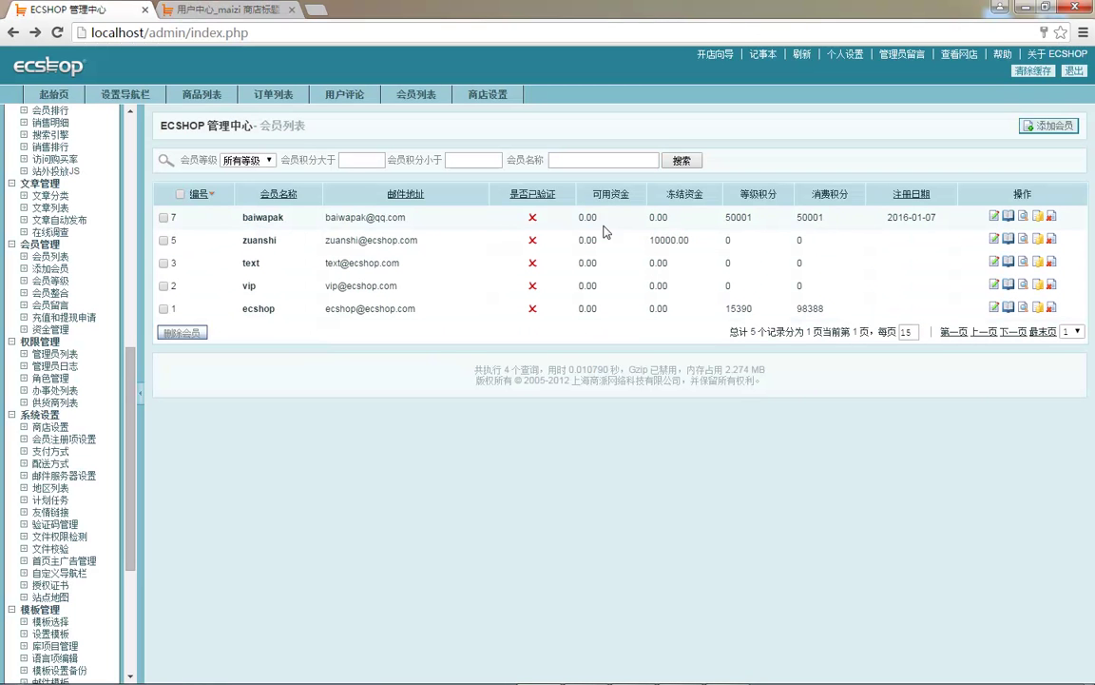
- Enter 50001 for both available and frozen funds in the newest member's account adjustment form
left_click(1036, 216)
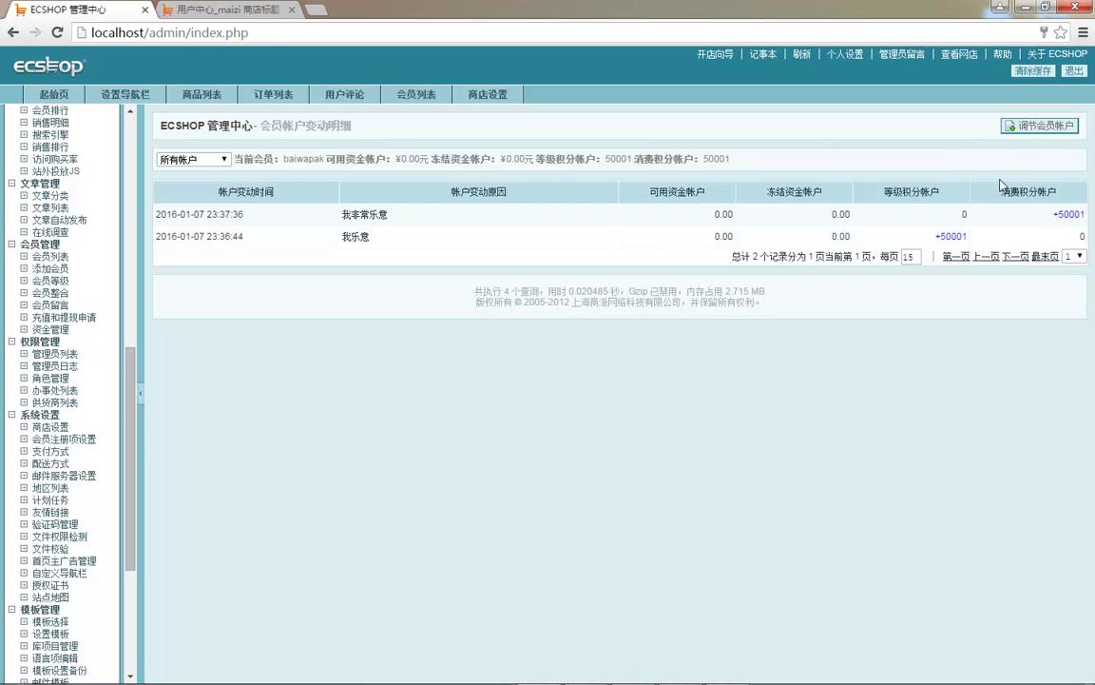
left_click(1017, 126)
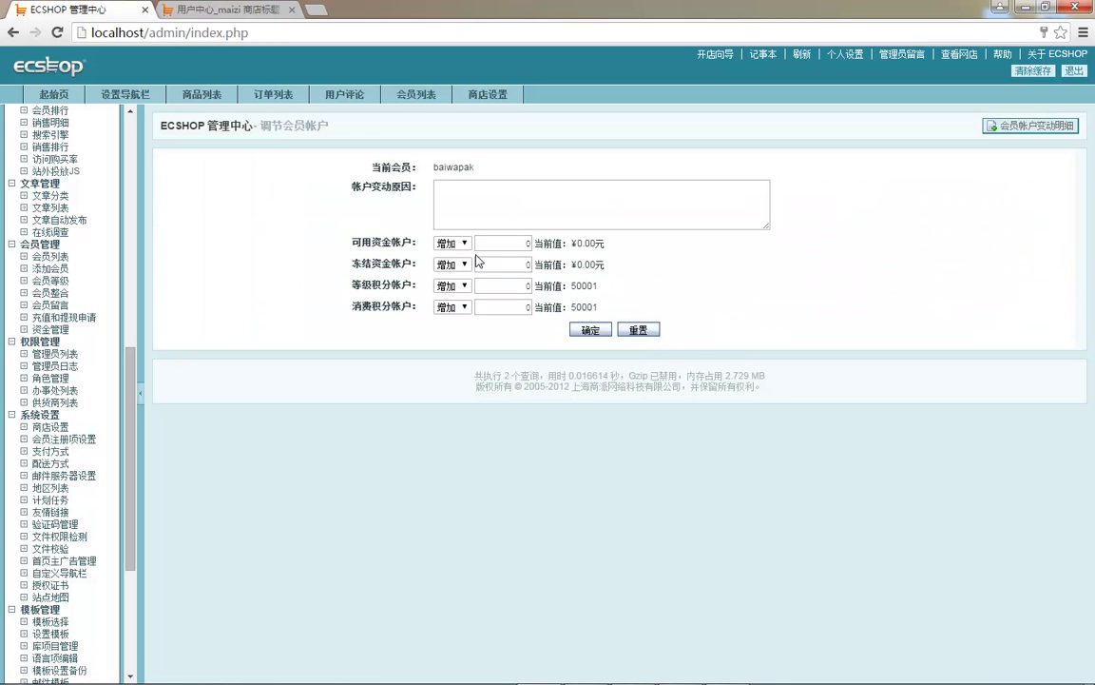
double_click(588, 285)
double_click(513, 246)
type("50001")
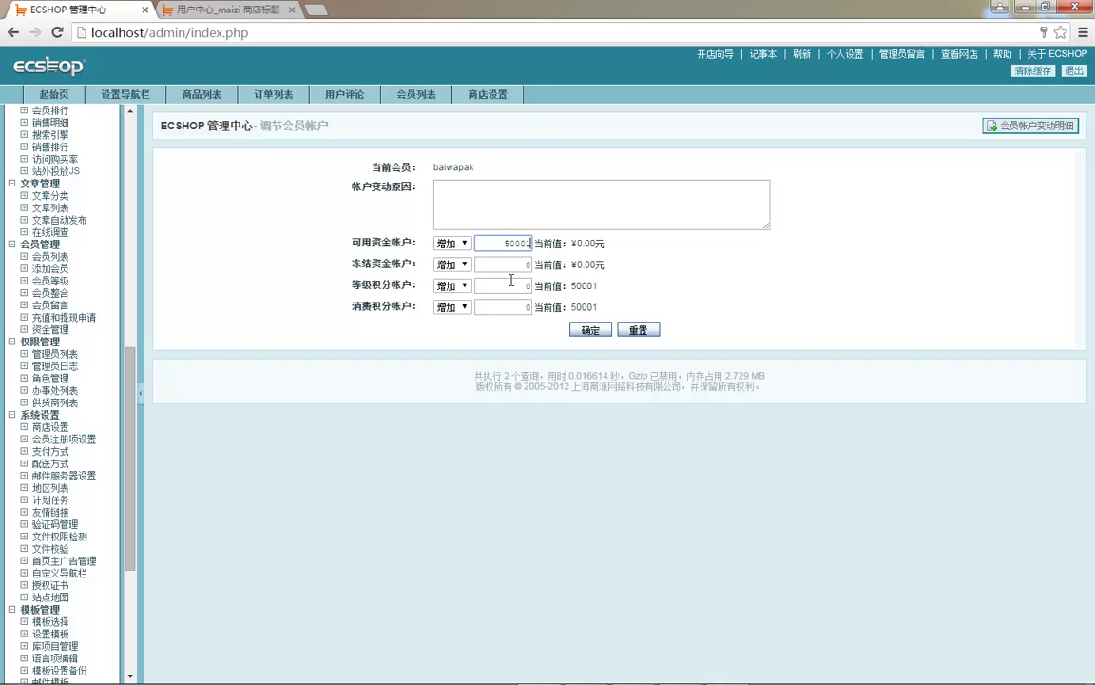
key("Tab")
type("50001")
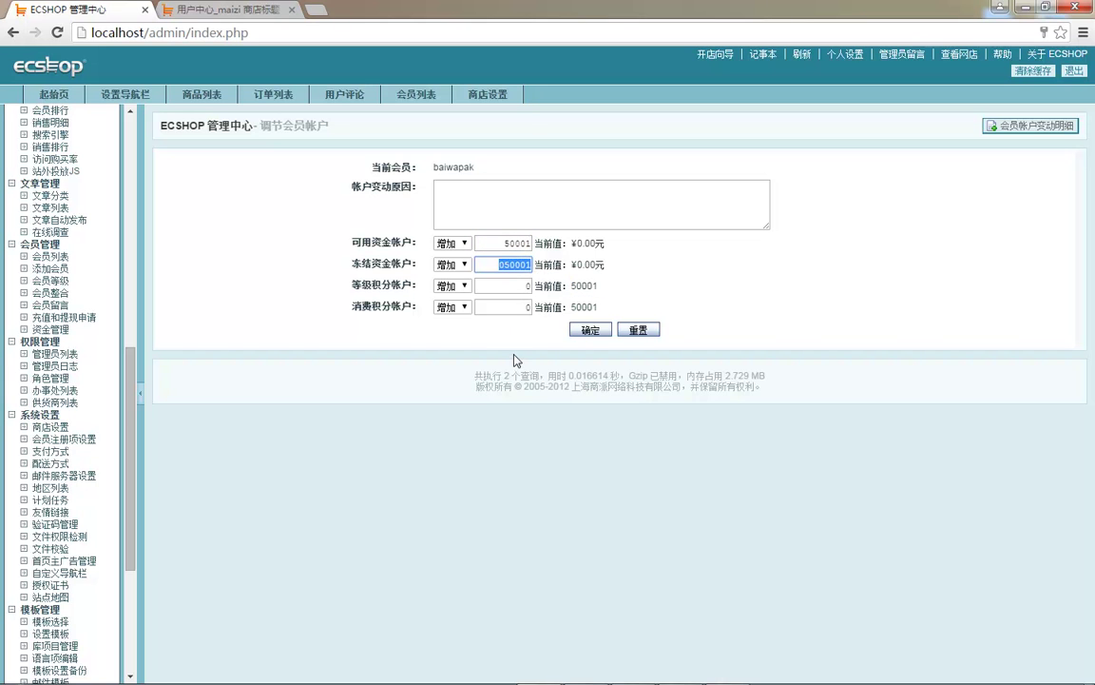
left_click(590, 330)
- Add the reason 哈哈哈 and submit the funds adjustment
left_click(640, 161)
left_click(538, 189)
type("哈哈哈")
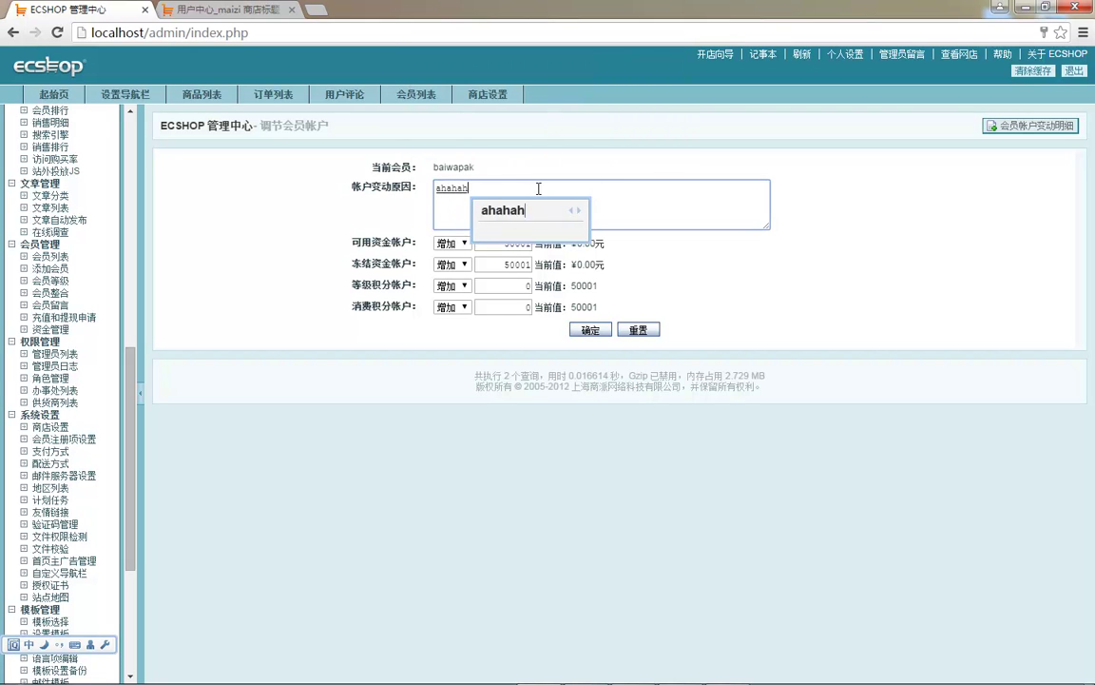
left_click(589, 330)
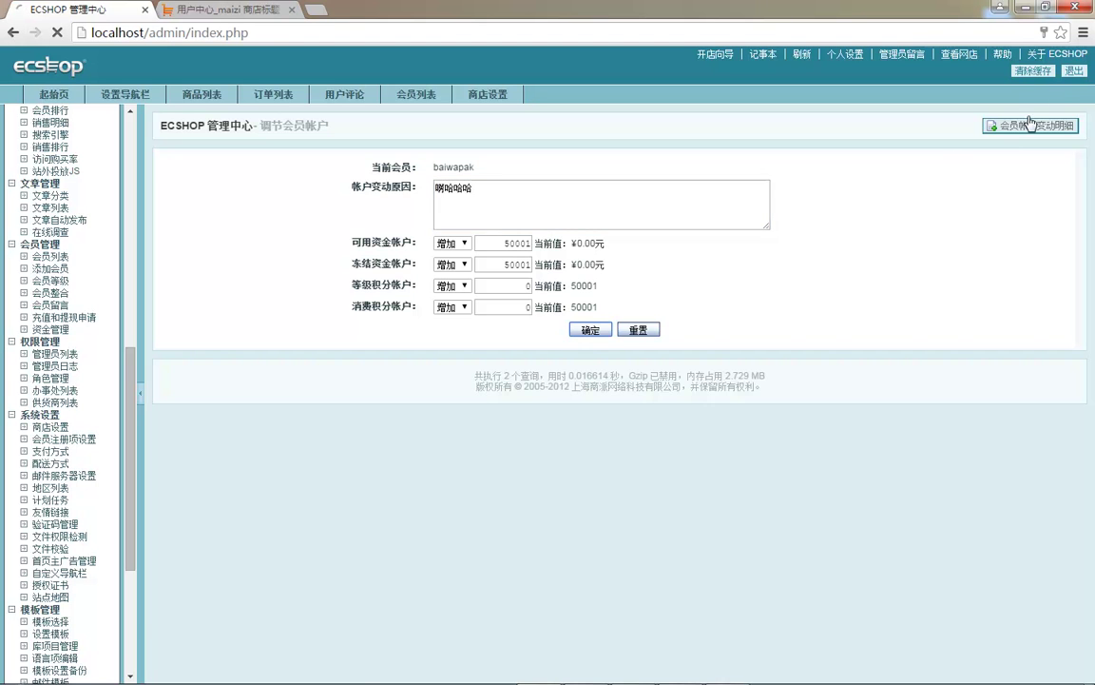
- Reload the storefront user centre to check the ¥50001.00 balance, then return to admin
left_click(178, 15)
key("F5")
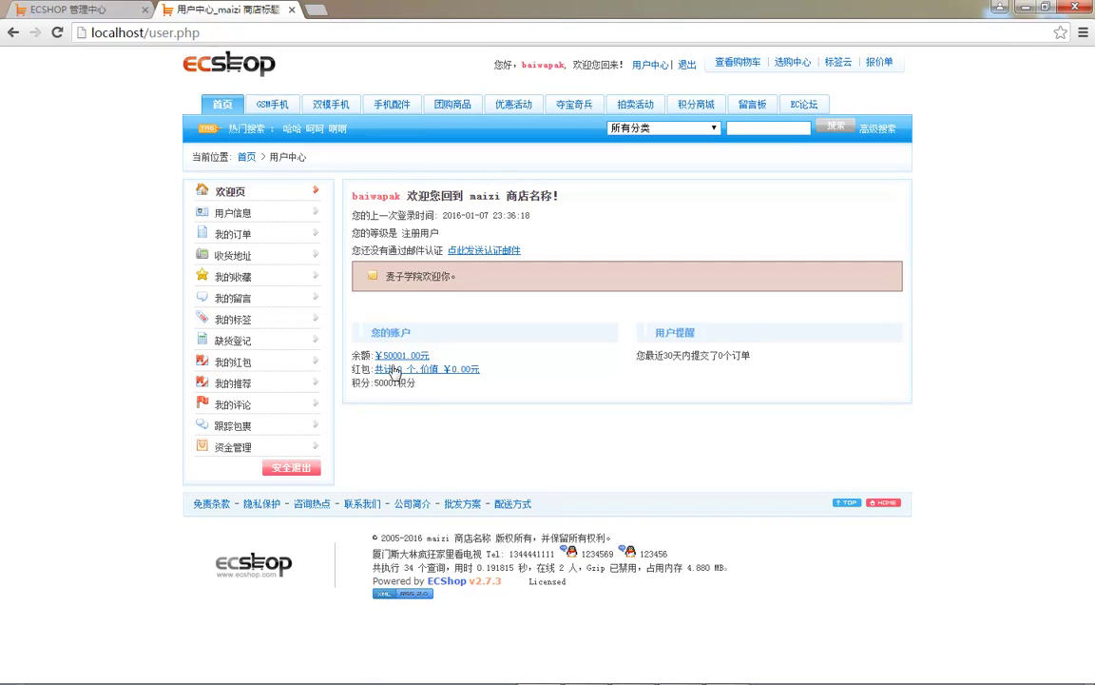
triple_click(414, 233)
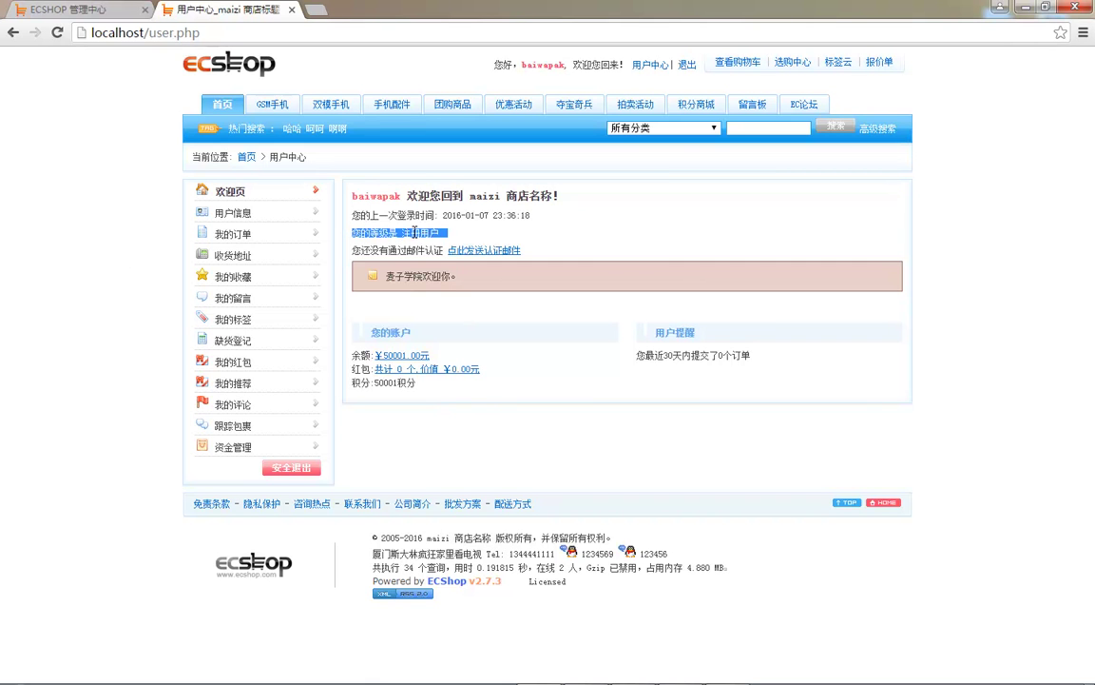
key("ctrl+shift+Tab")
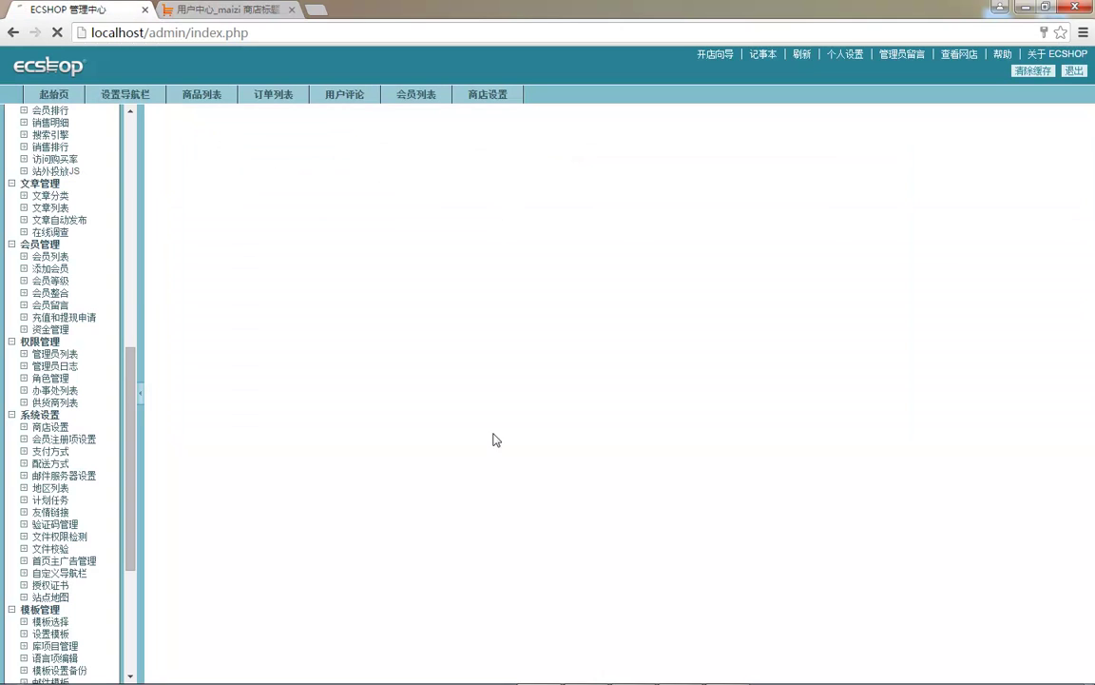
- Compare the admin member level point ranges with the storefront member's 注册用户 level
left_click(50, 281)
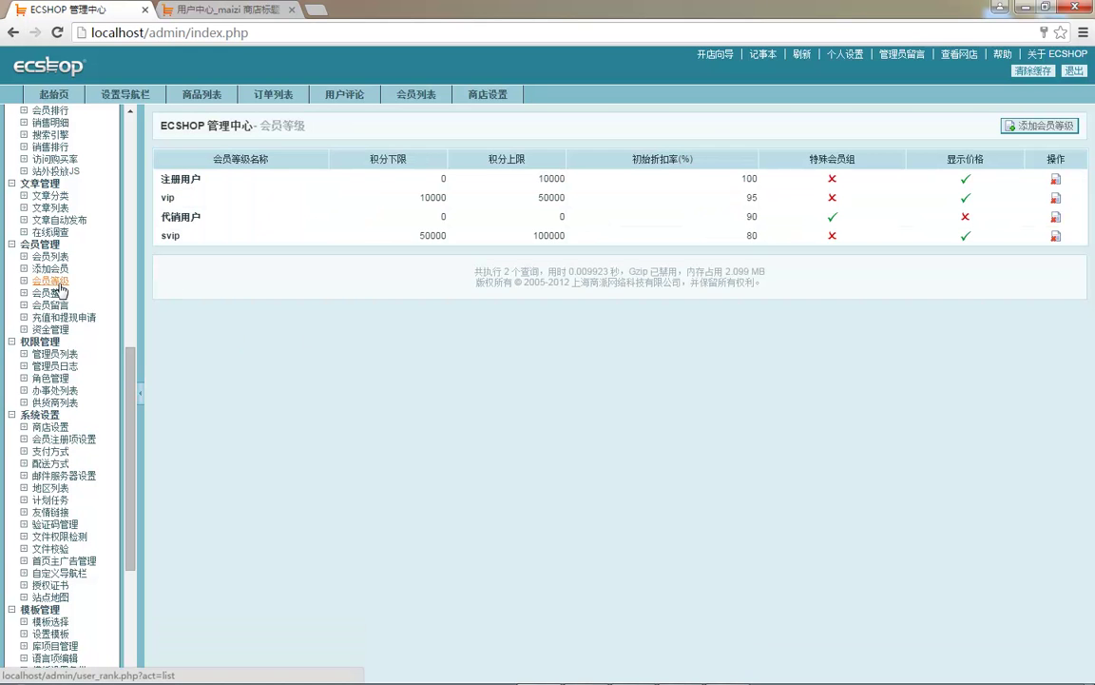
left_click_drag(378, 159, 416, 163)
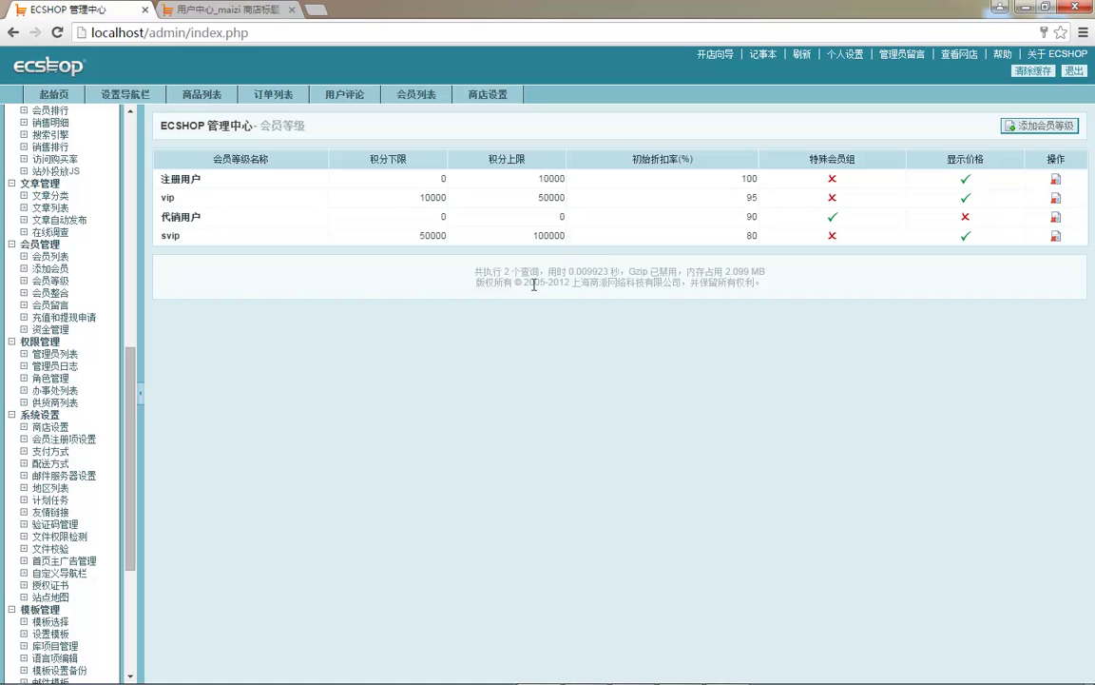
left_click(238, 13)
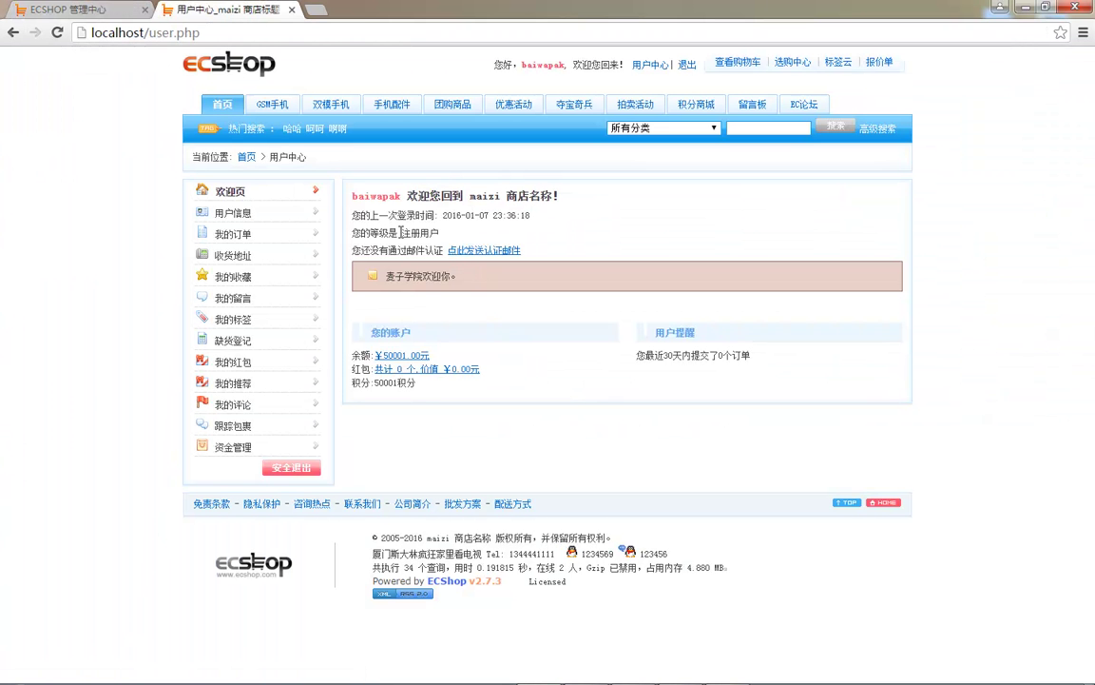
left_click_drag(407, 235, 439, 234)
left_click(67, 9)
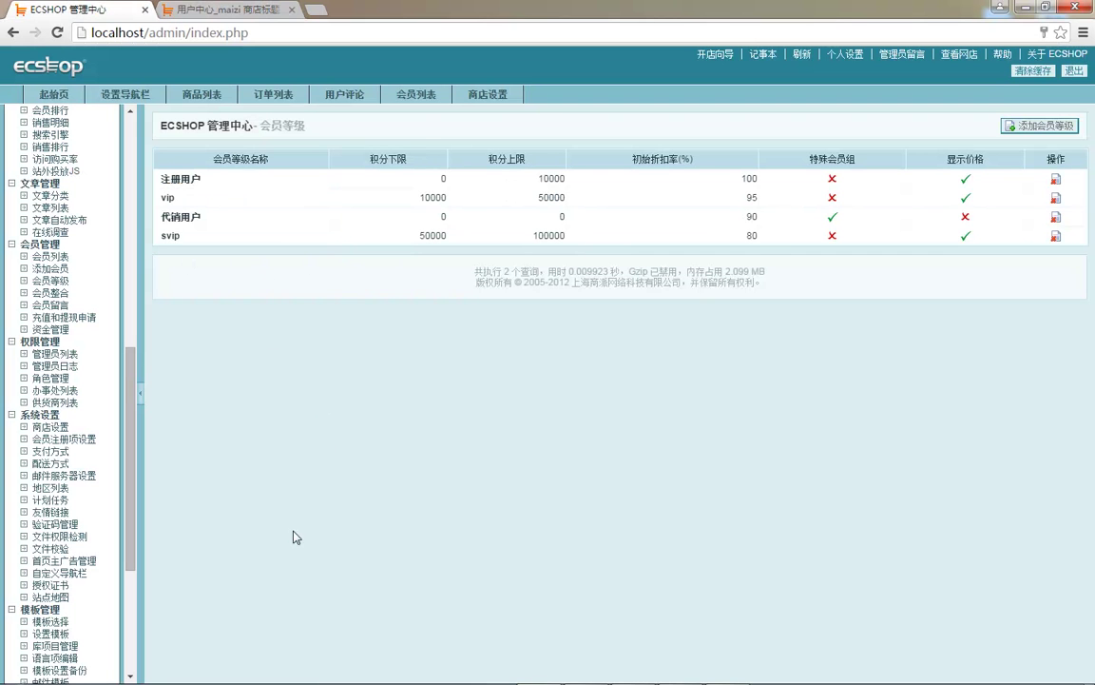
scroll(98, 320, "up", 10)
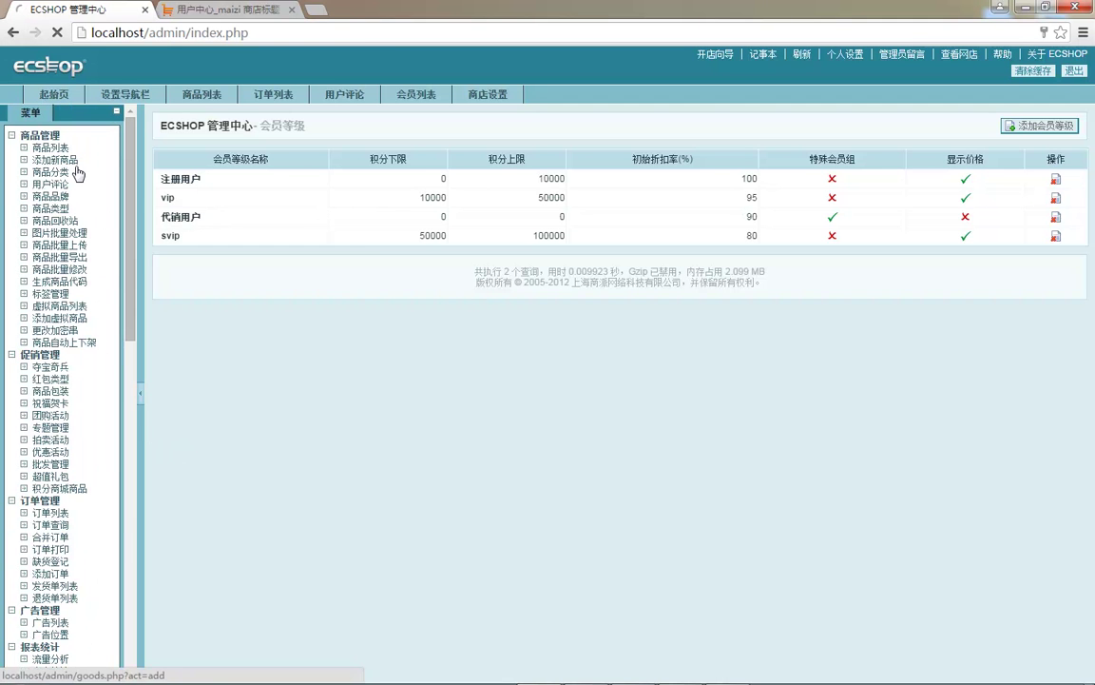
- Open the 诺基亚N85 product edit form and review its member prices (vip 2859.5, svip 2408)
left_click(62, 159)
left_click(55, 147)
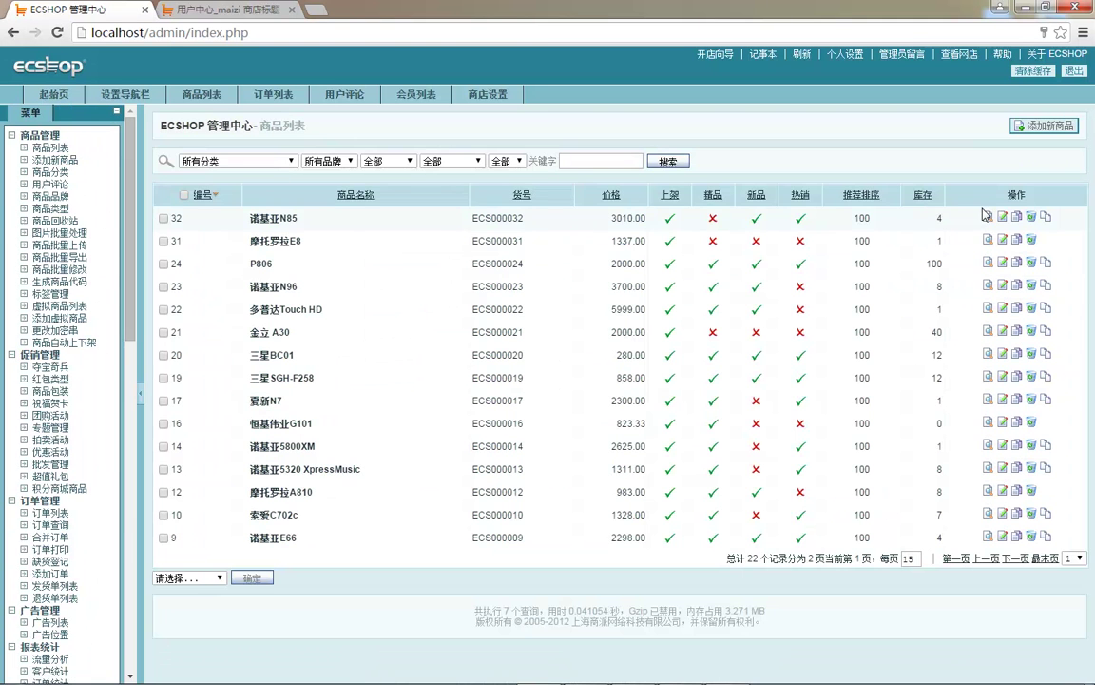
left_click(999, 218)
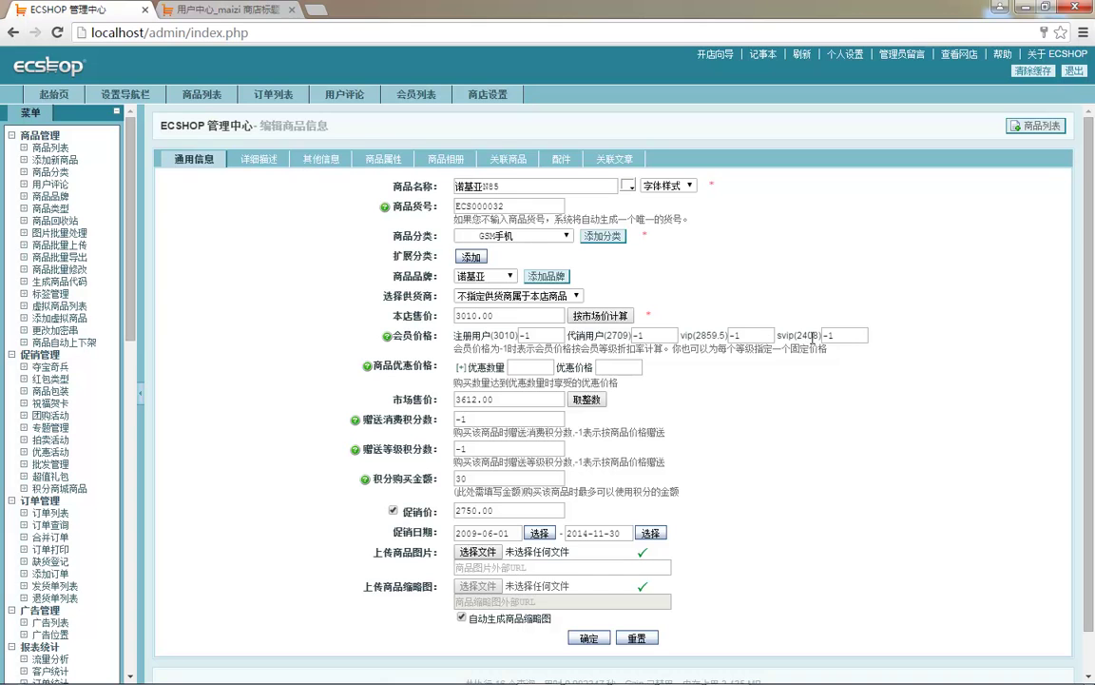
double_click(782, 334)
left_click_drag(481, 350, 707, 351)
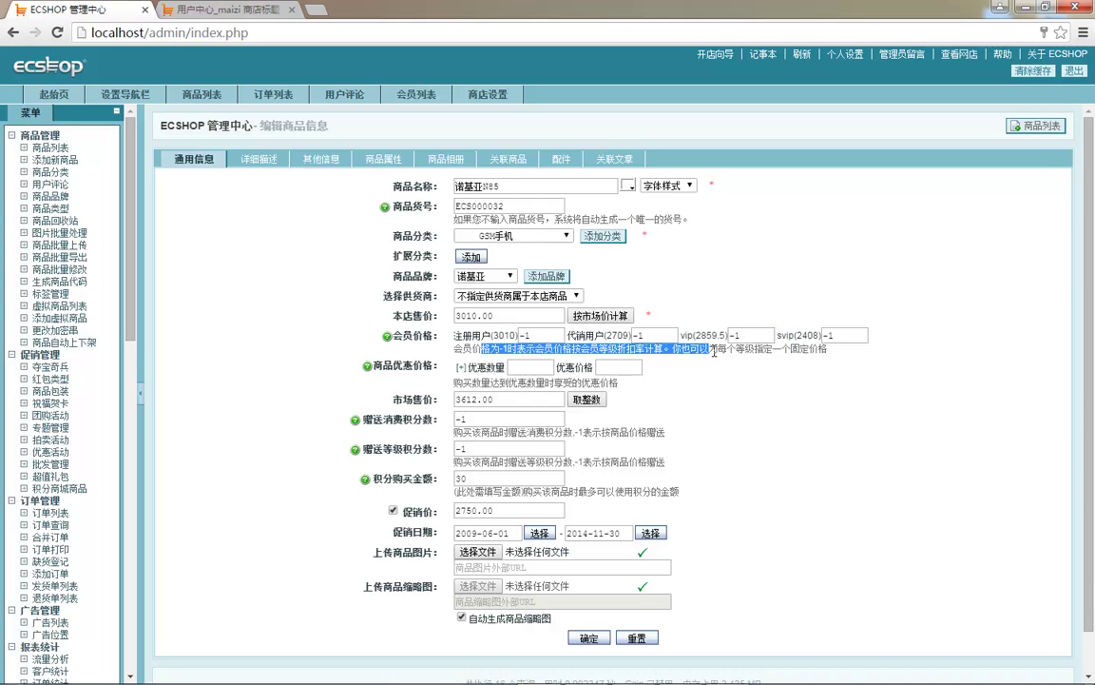
left_click(835, 335)
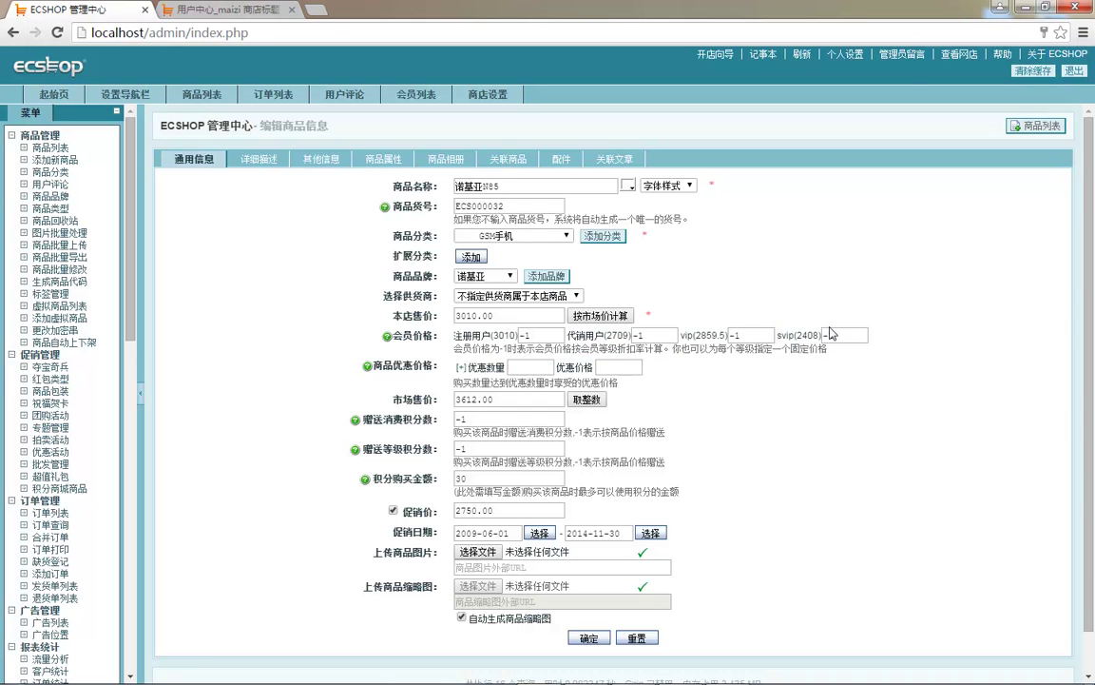
- Check the 注册用户 price on the storefront product page, then return to the admin edit form
left_click(948, 57)
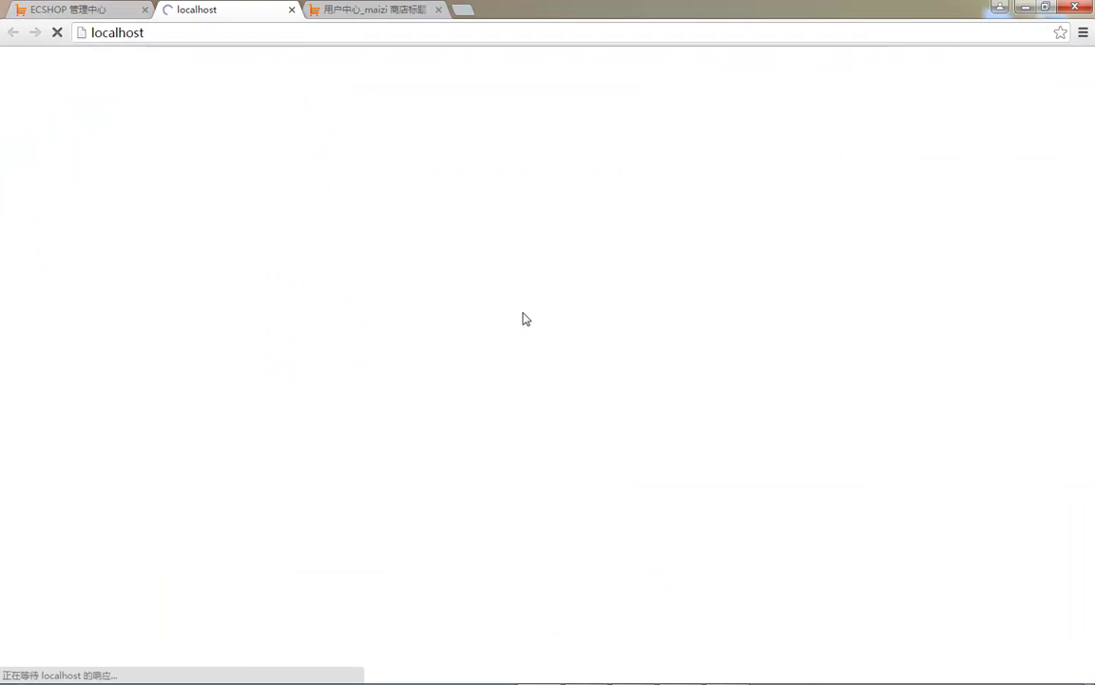
scroll(513, 328, "down", 5)
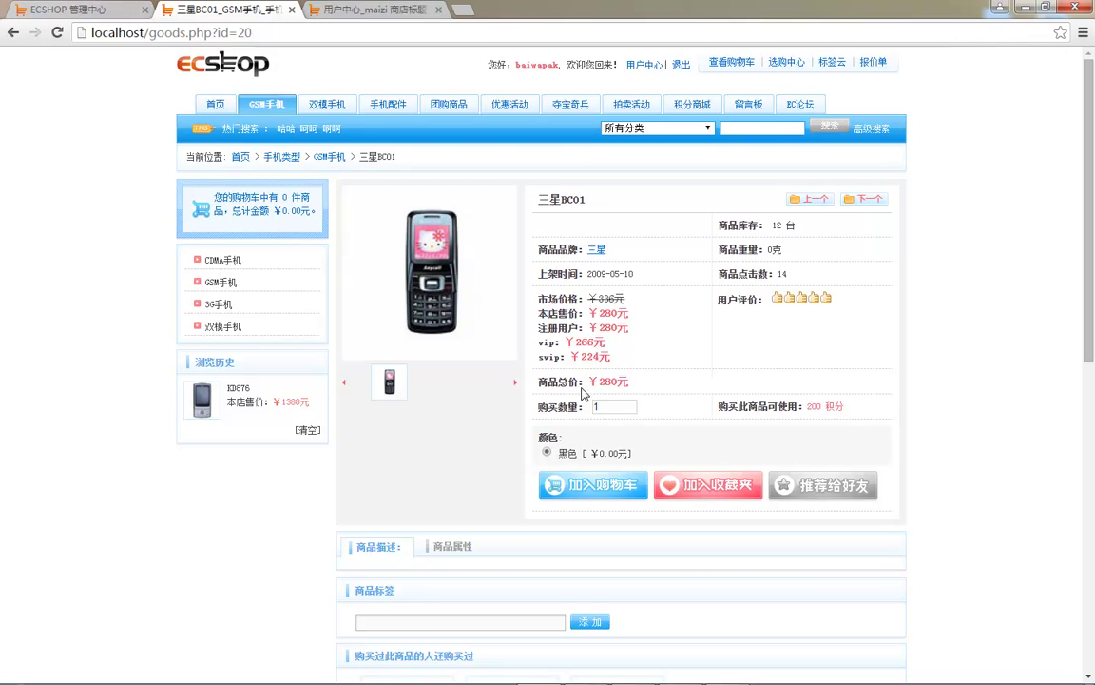
left_click_drag(597, 329, 565, 328)
left_click(601, 373)
key("ctrl+shift+Tab")
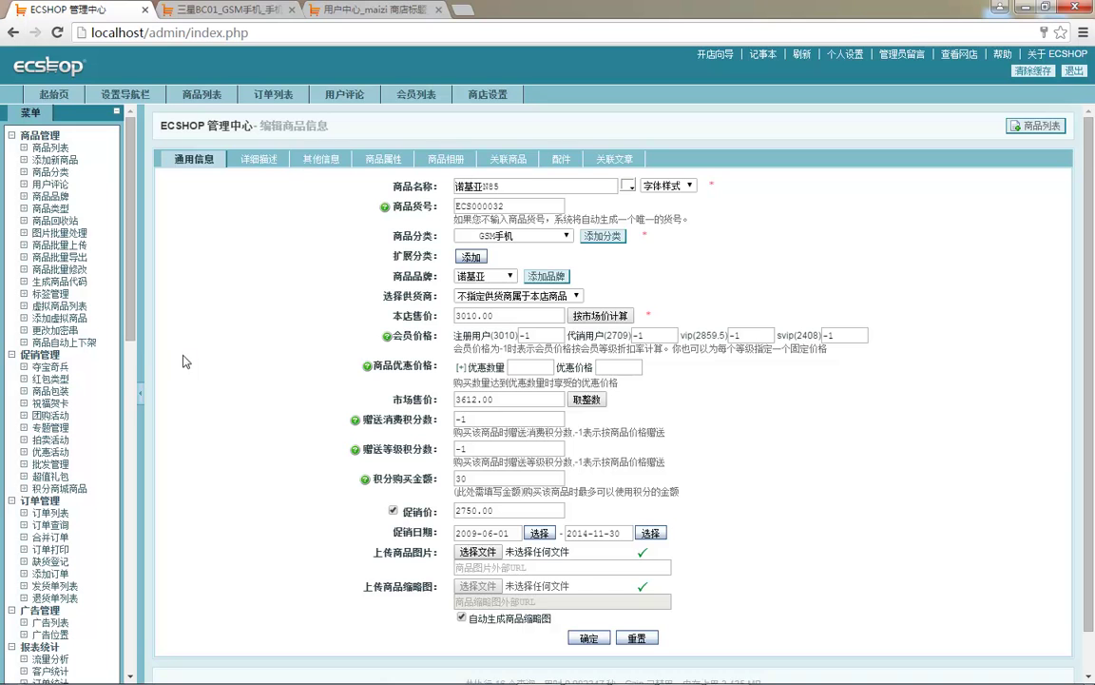
- Open the admin member messages list
mouse_move(306, 679)
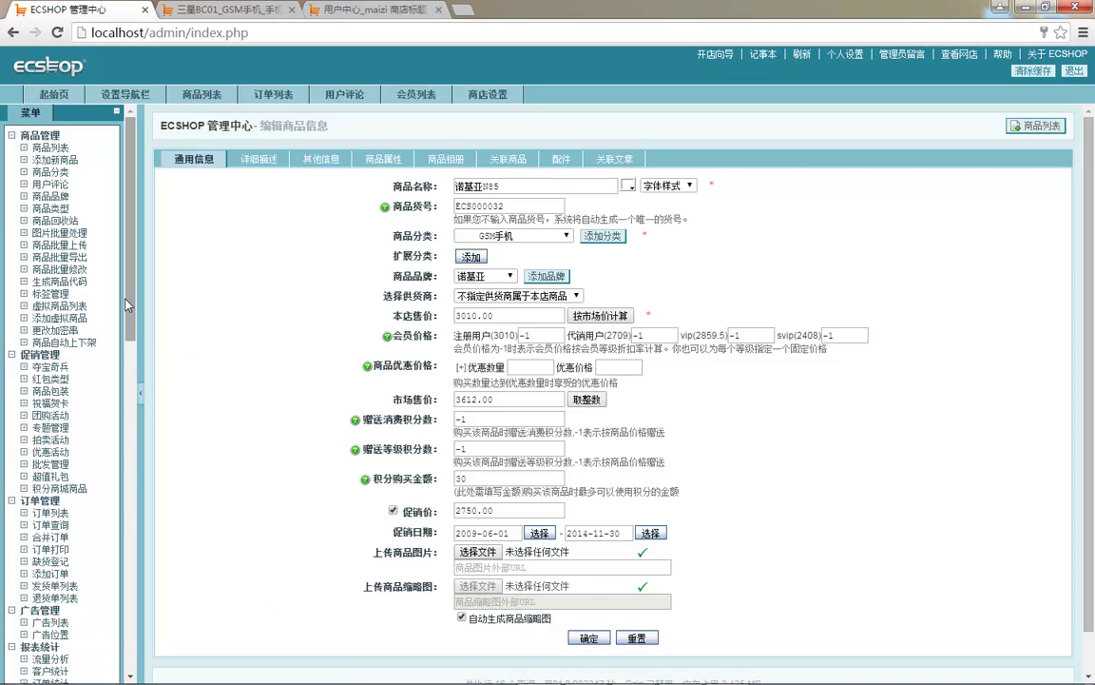
scroll(74, 399, "down", 8)
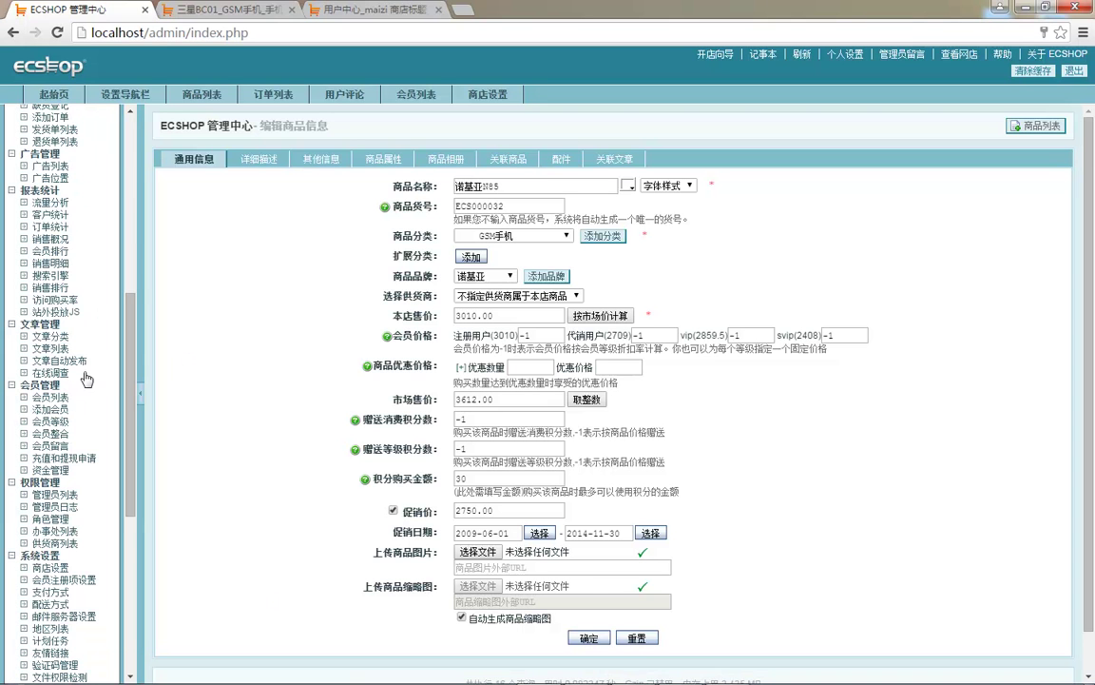
scroll(67, 285, "down", 1)
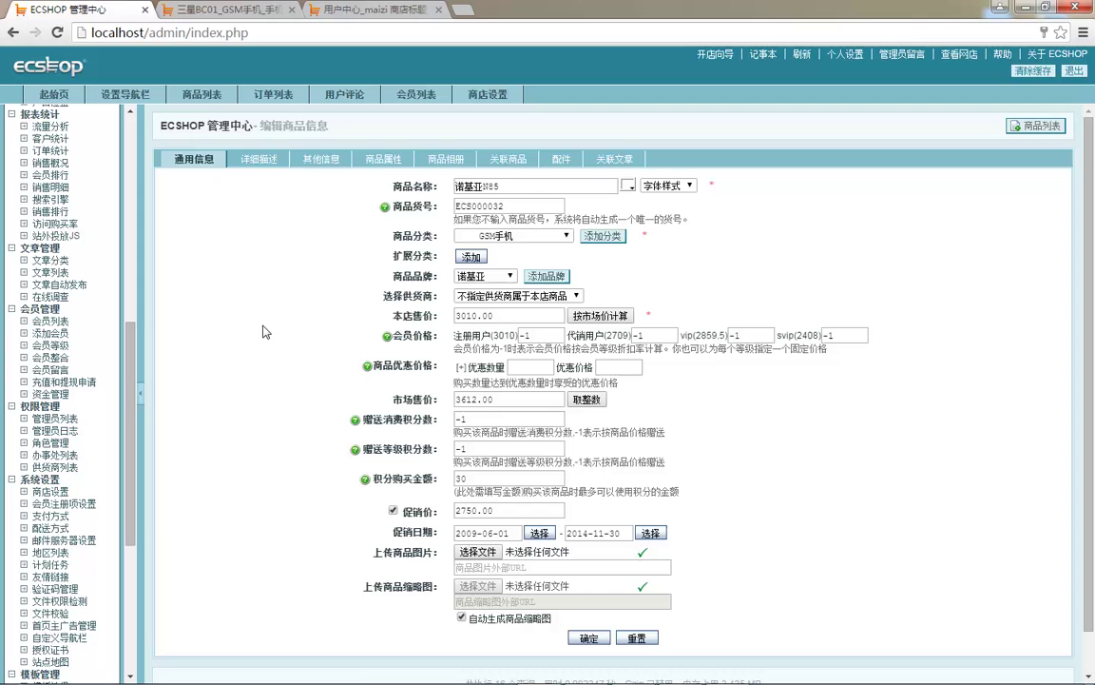
left_click(70, 368)
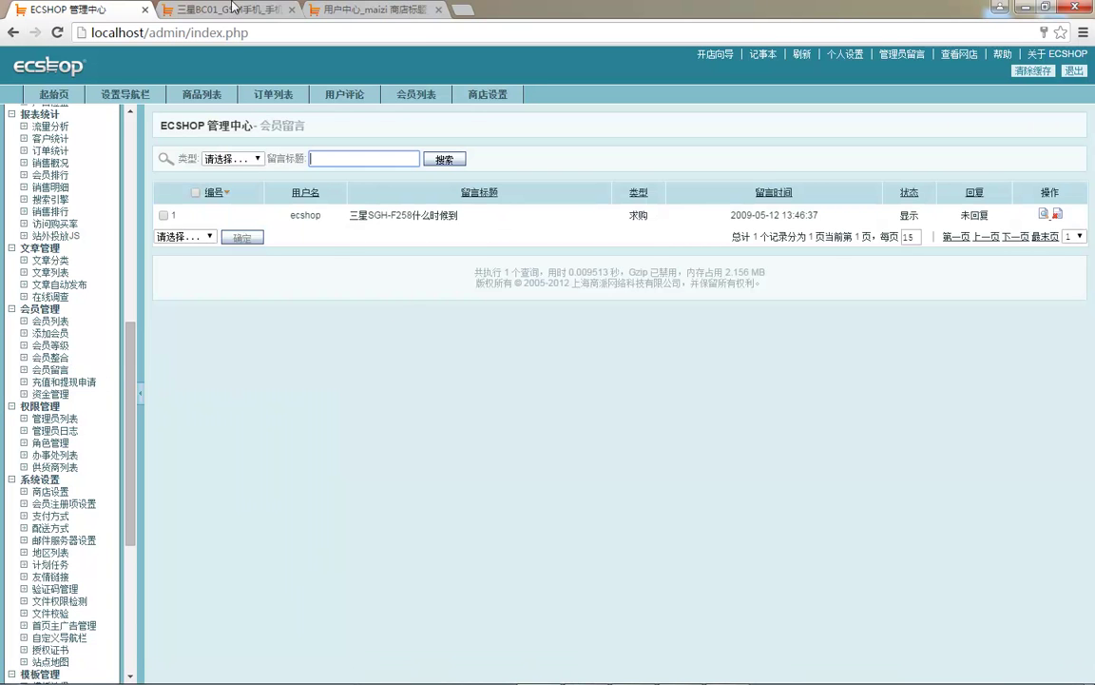
- Post a storefront message titled dfdsaf from the member's 我的留言 page
left_click(238, 8)
left_click(341, 11)
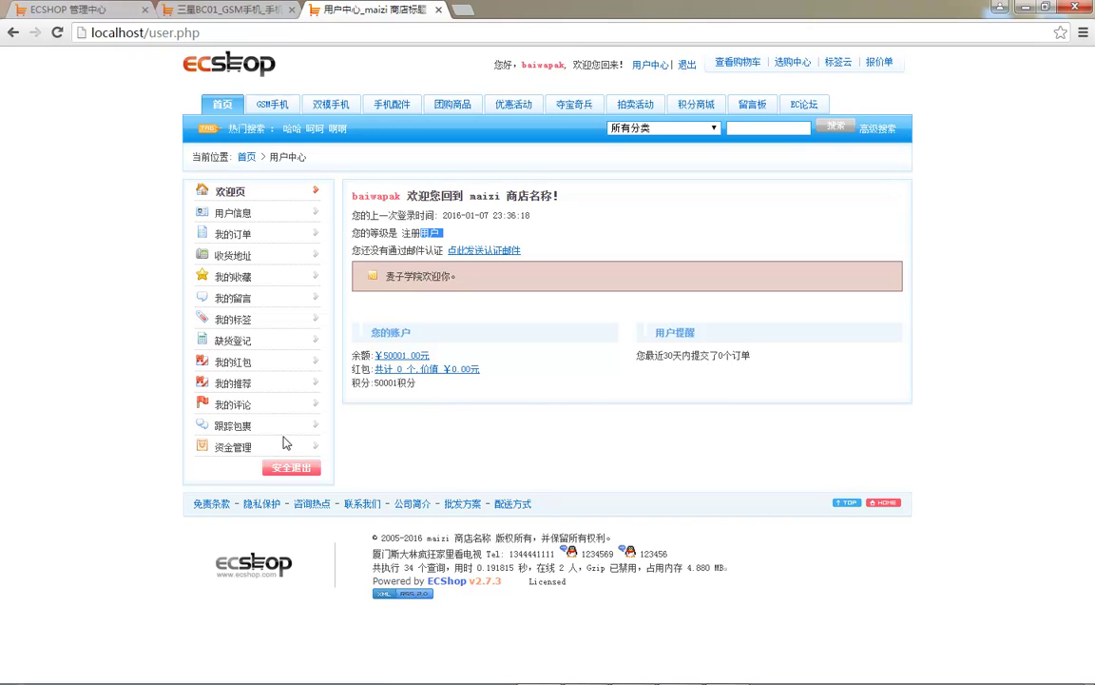
left_click(234, 298)
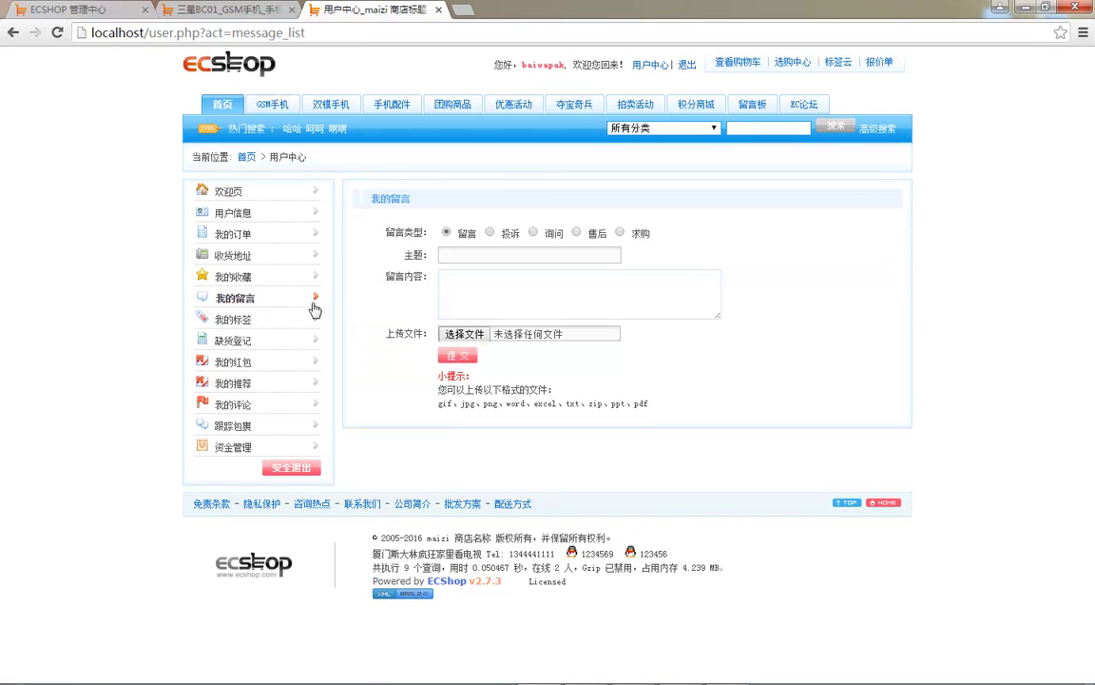
left_click(495, 255)
left_click(484, 299)
type("dsafdsaf")
left_click(457, 355)
- Reload the admin member messages list to see the new message, then open recharge and withdrawal requests
left_click(228, 9)
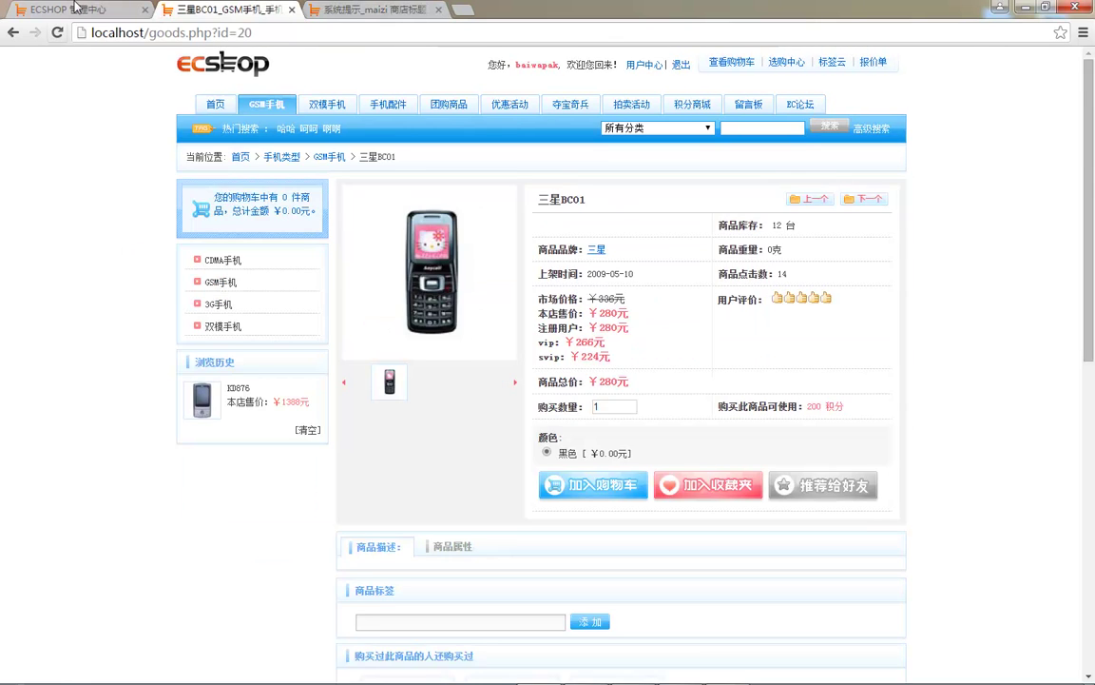
left_click(72, 12)
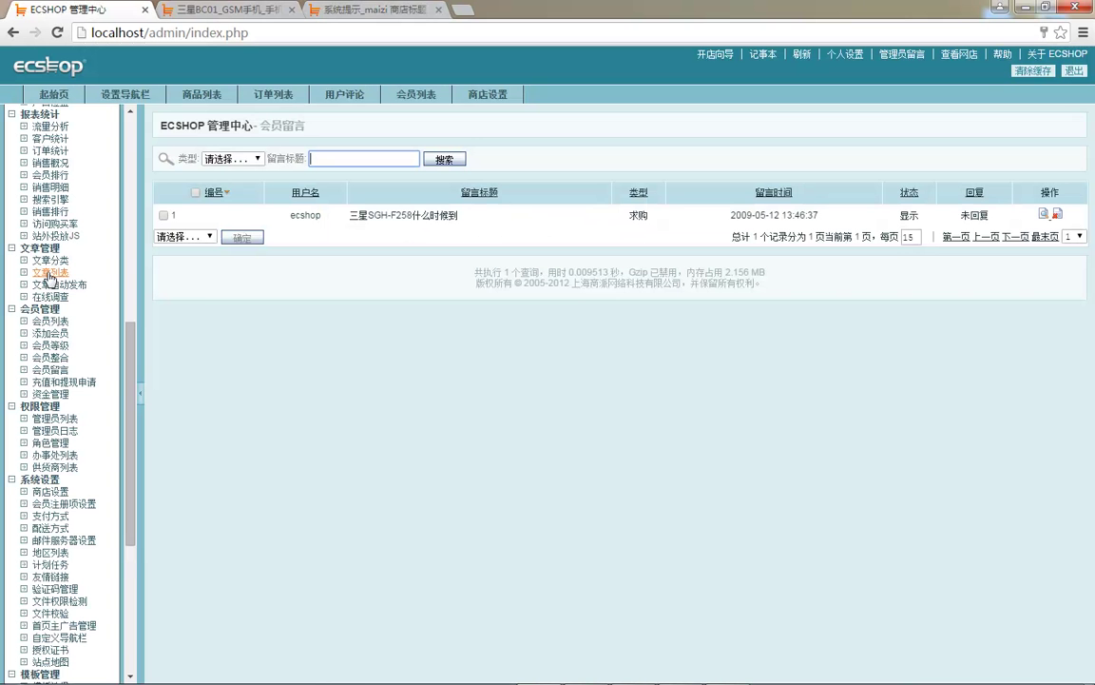
left_click(53, 371)
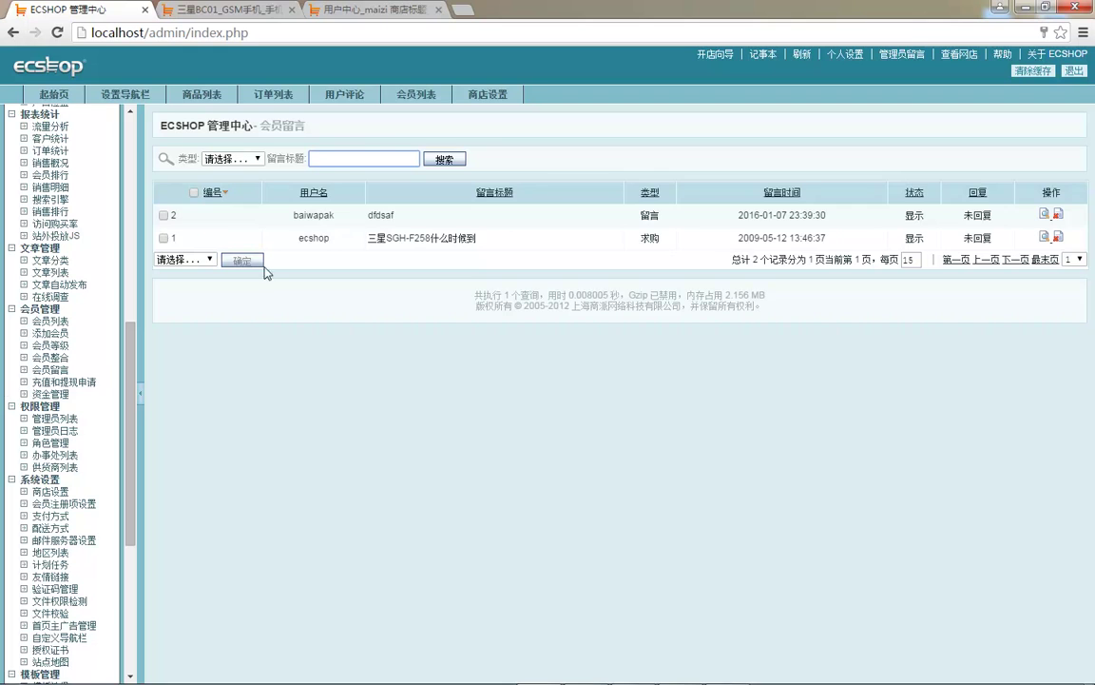
left_click(63, 382)
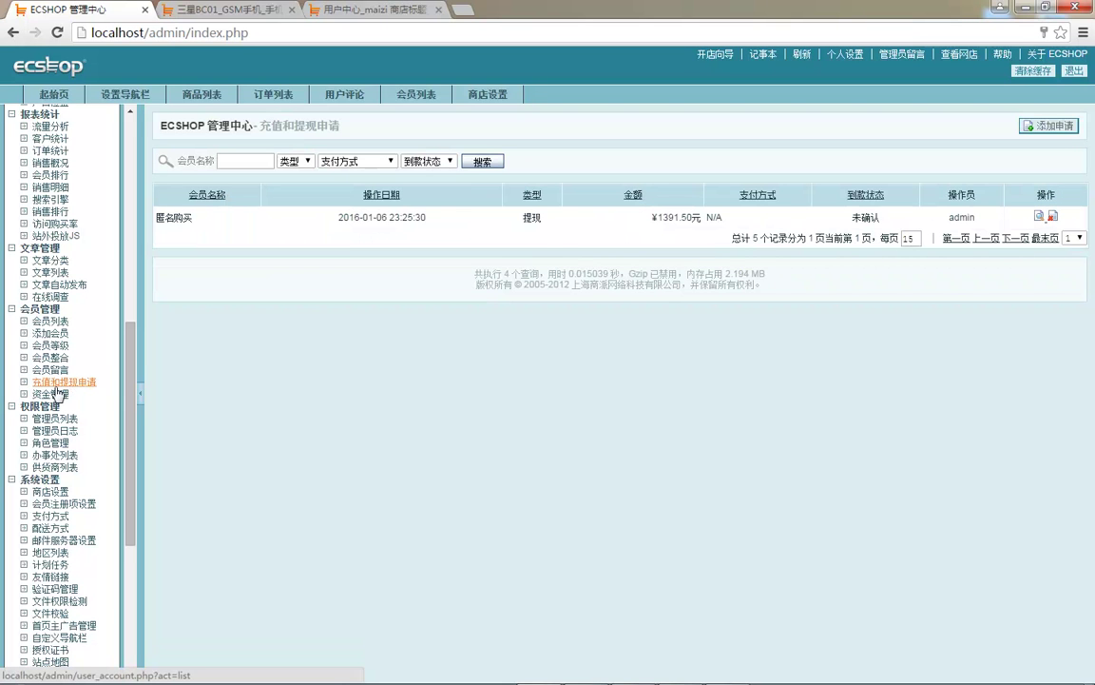
- Go to the withdrawal form on the storefront member's balance page
left_click(360, 12)
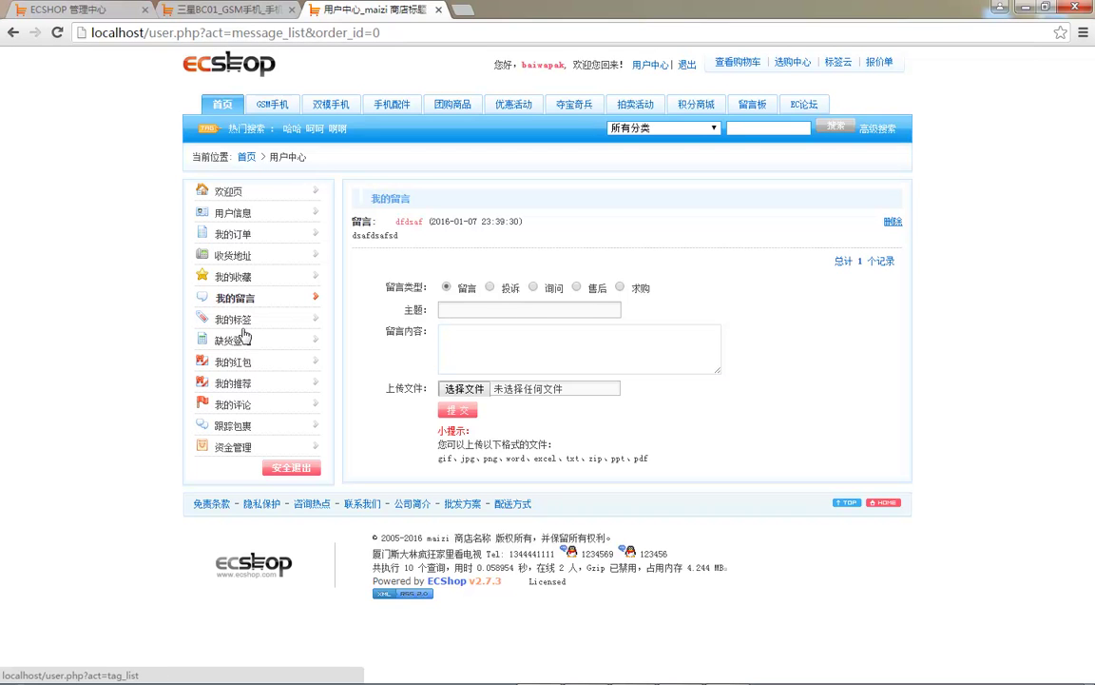
left_click(239, 214)
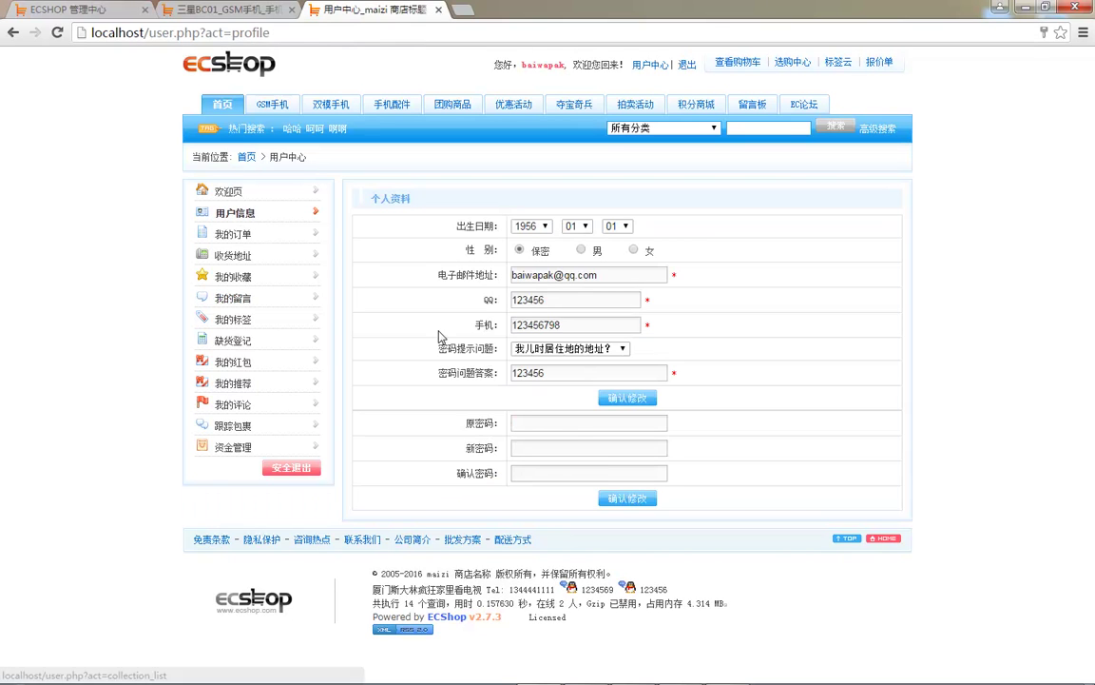
left_click(228, 191)
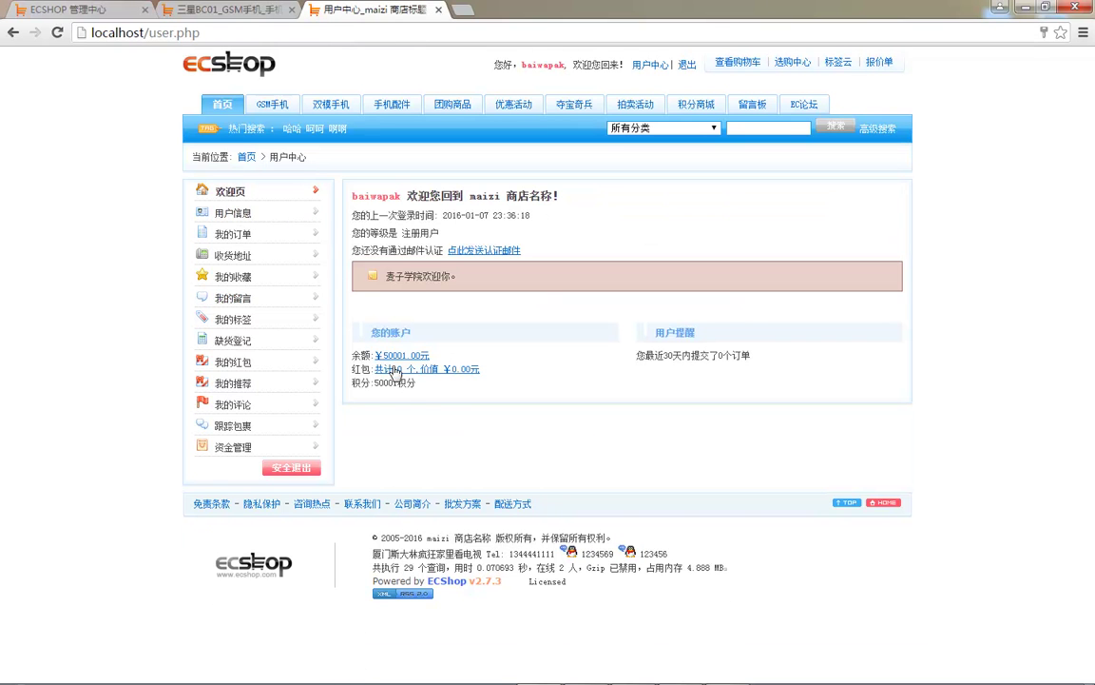
left_click(416, 356)
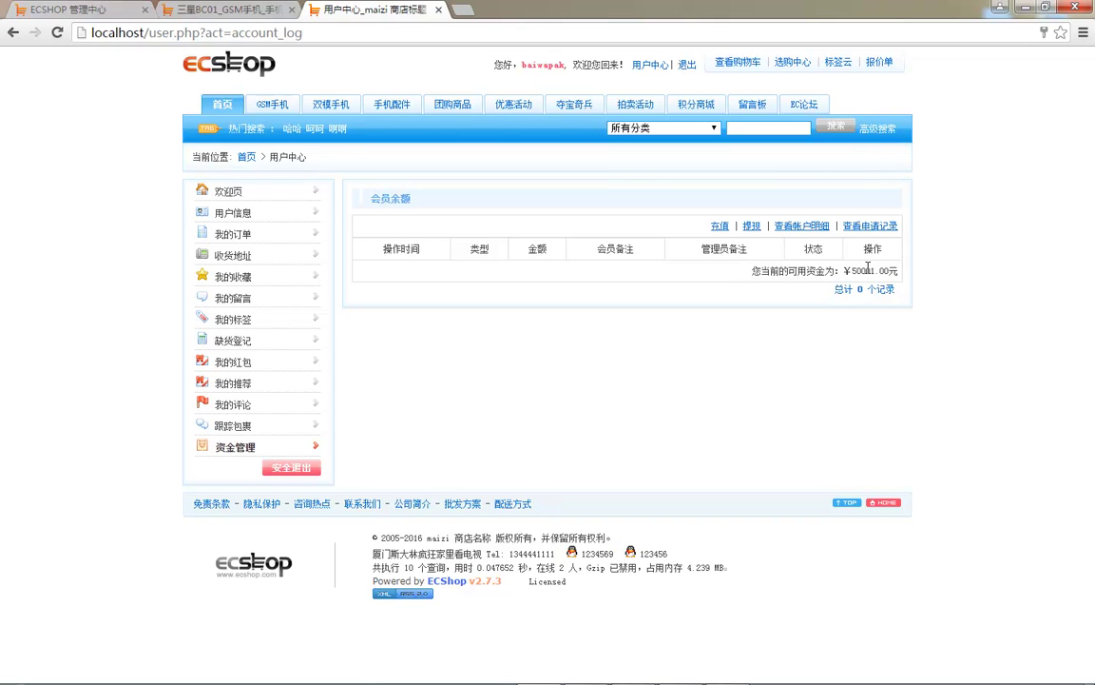
left_click(751, 226)
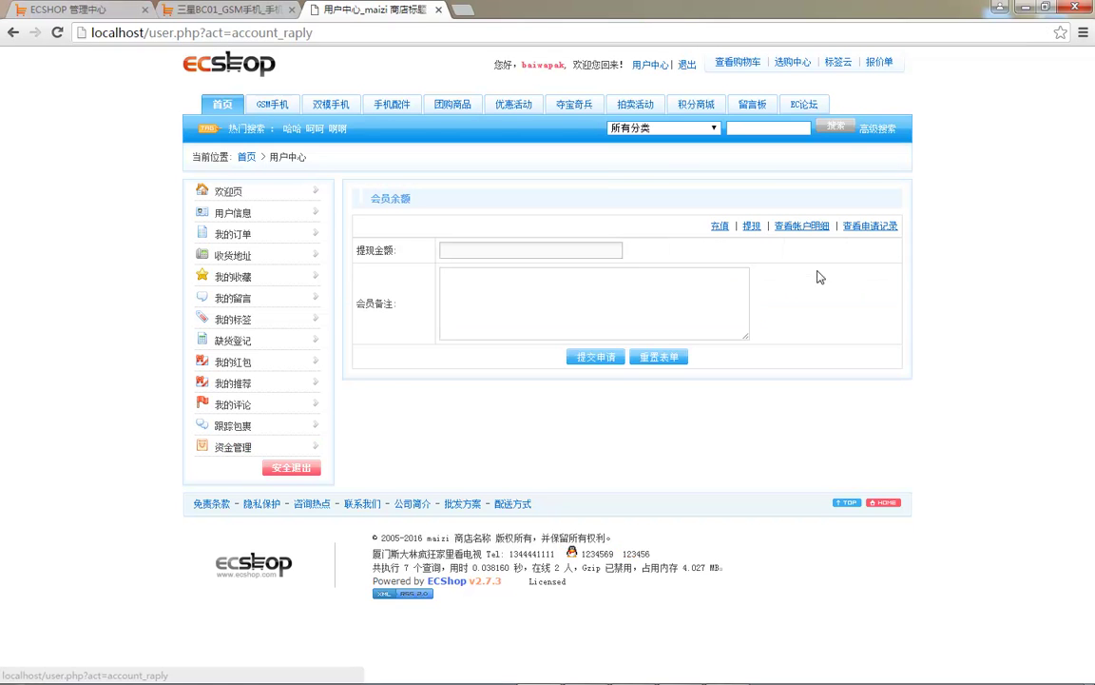
- Submit a ¥324 withdrawal request with the note 234324234
left_click(580, 253)
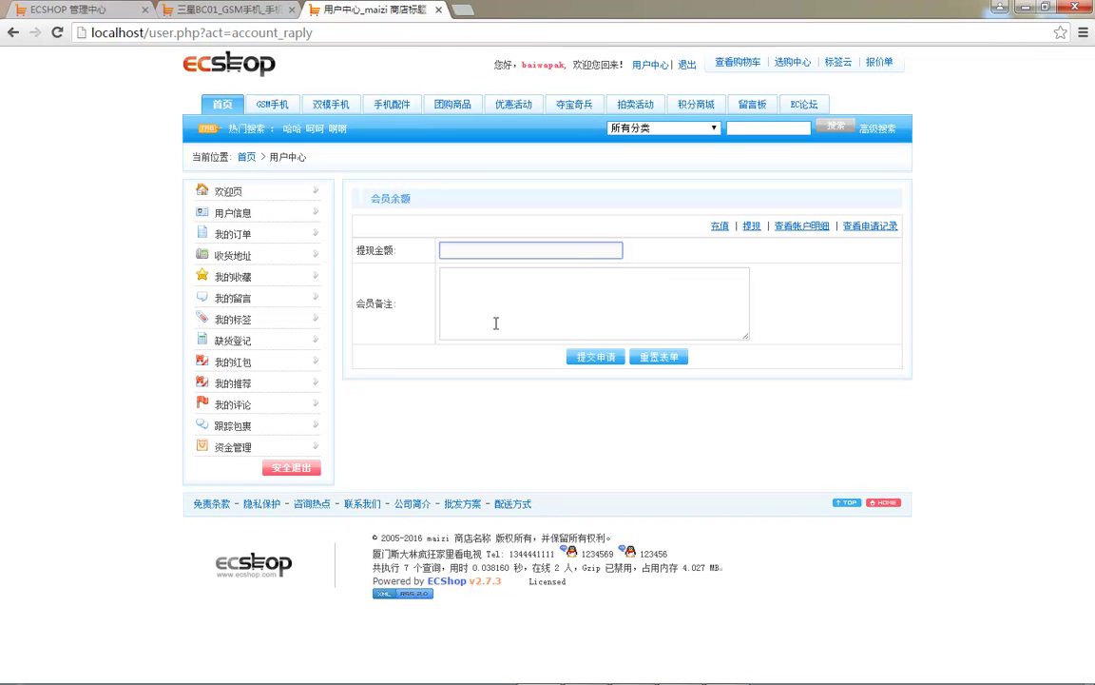
type("d")
key("BackSpace")
type("324")
left_click(474, 288)
type("234324234")
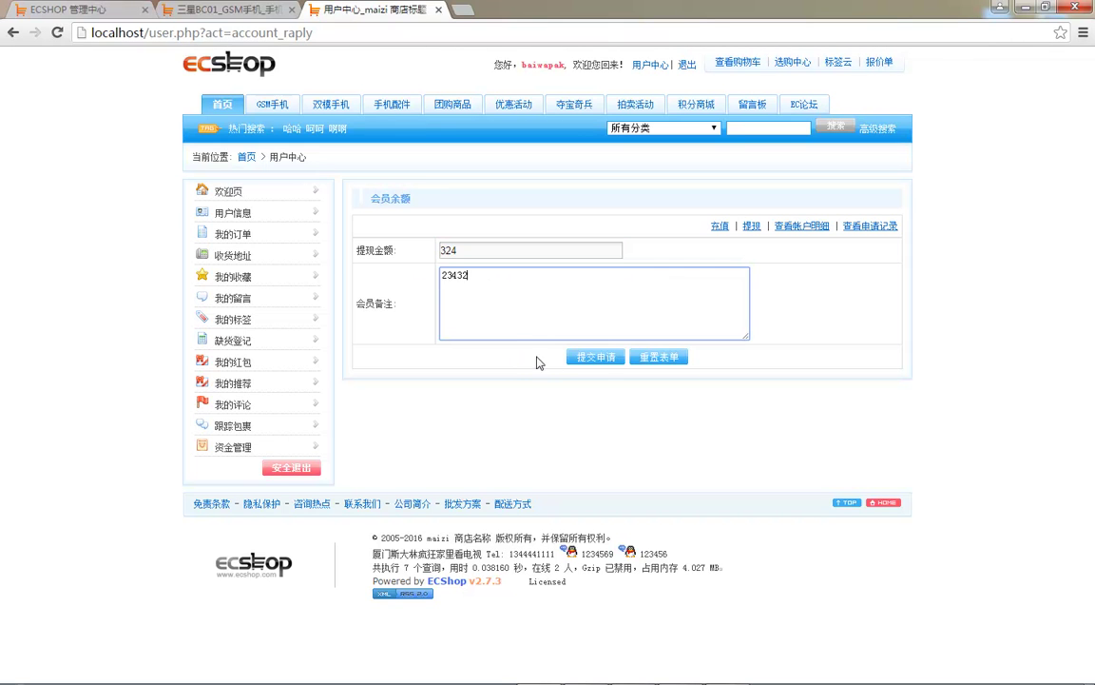
left_click(597, 354)
- Reload the admin recharge and withdrawal requests list showing the unconfirmed ¥324.00 request
left_click(224, 8)
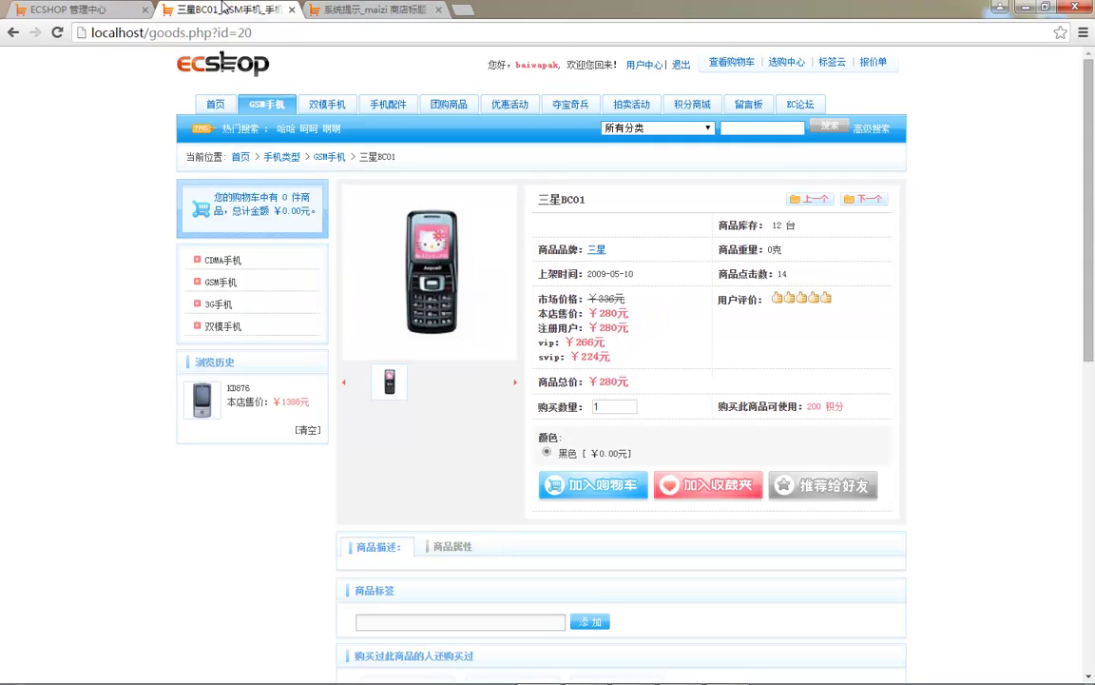
left_click(86, 10)
left_click(62, 381)
left_click_drag(660, 217, 762, 217)
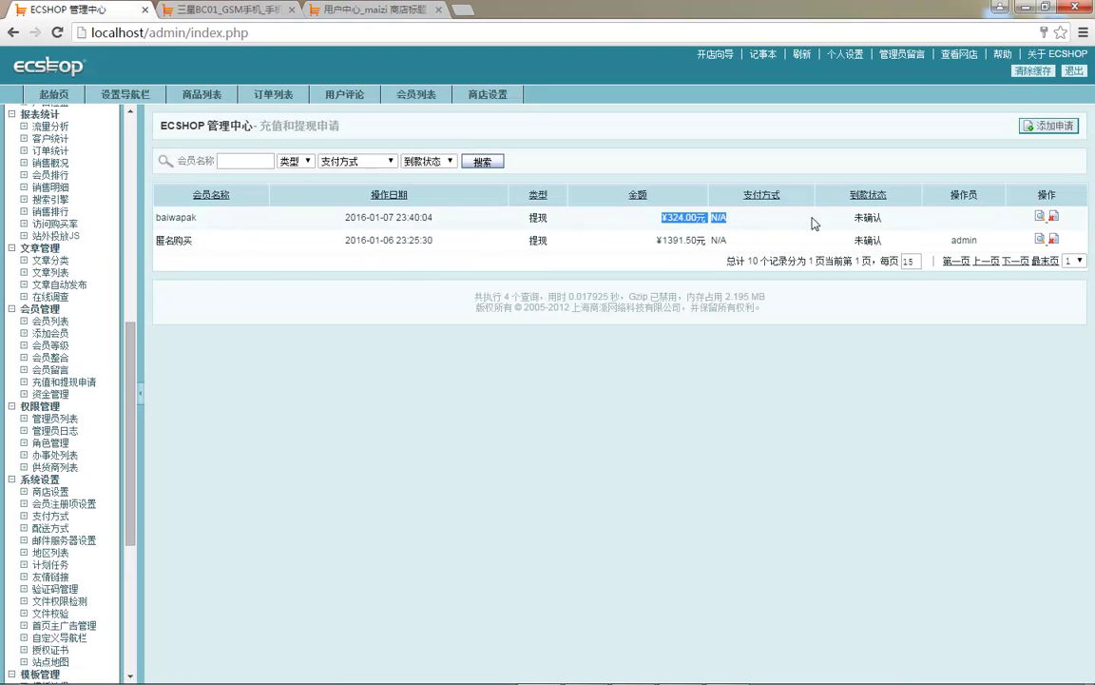
- Approve the ¥324 withdrawal as 已完成 with an admin note
left_click(1032, 221)
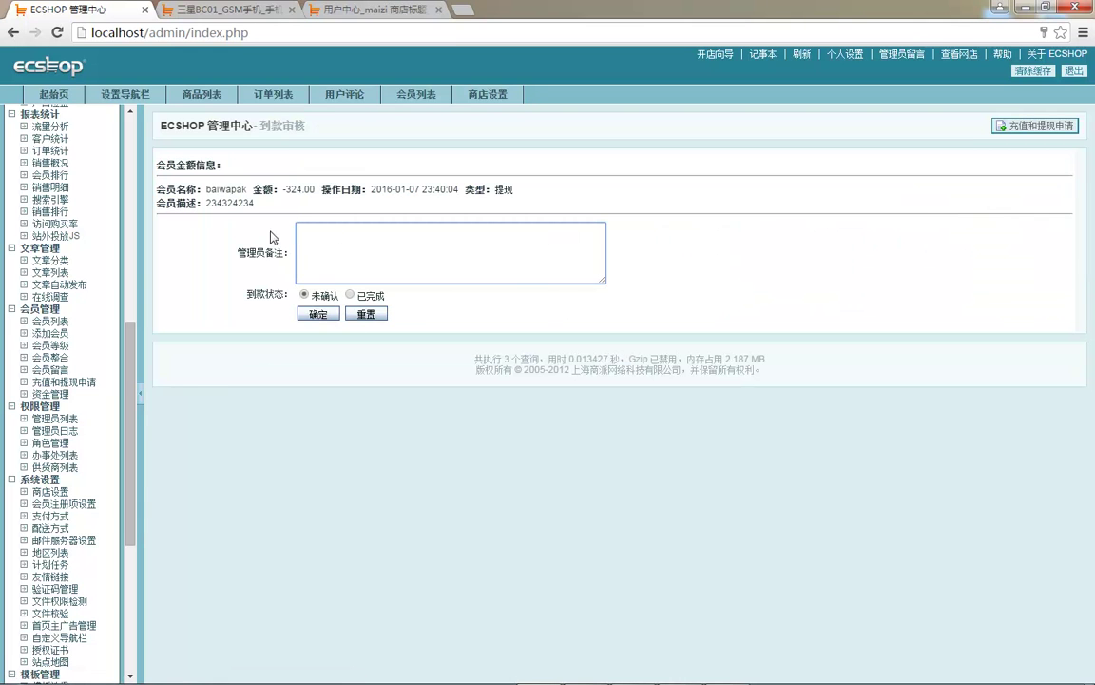
type("fasdfasdfasdf")
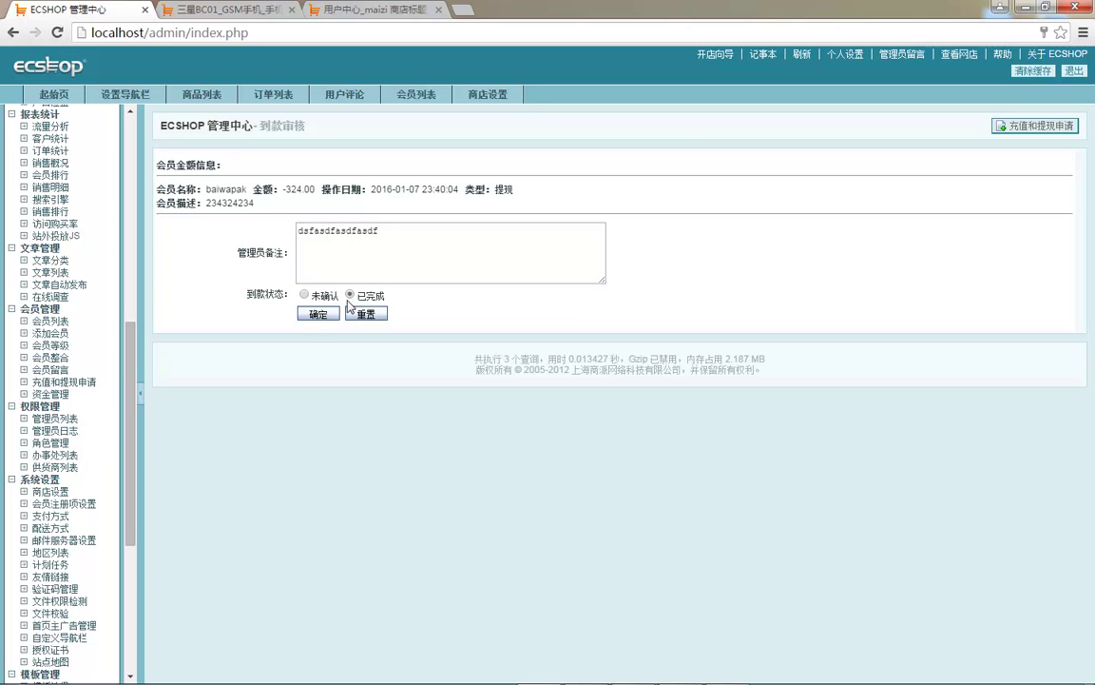
left_click(317, 314)
- Verify the completed withdrawal in the storefront account log, then open admin fund management
left_click(228, 9)
left_click(383, 8)
key("F5")
left_click_drag(529, 271, 623, 271)
left_click(691, 271)
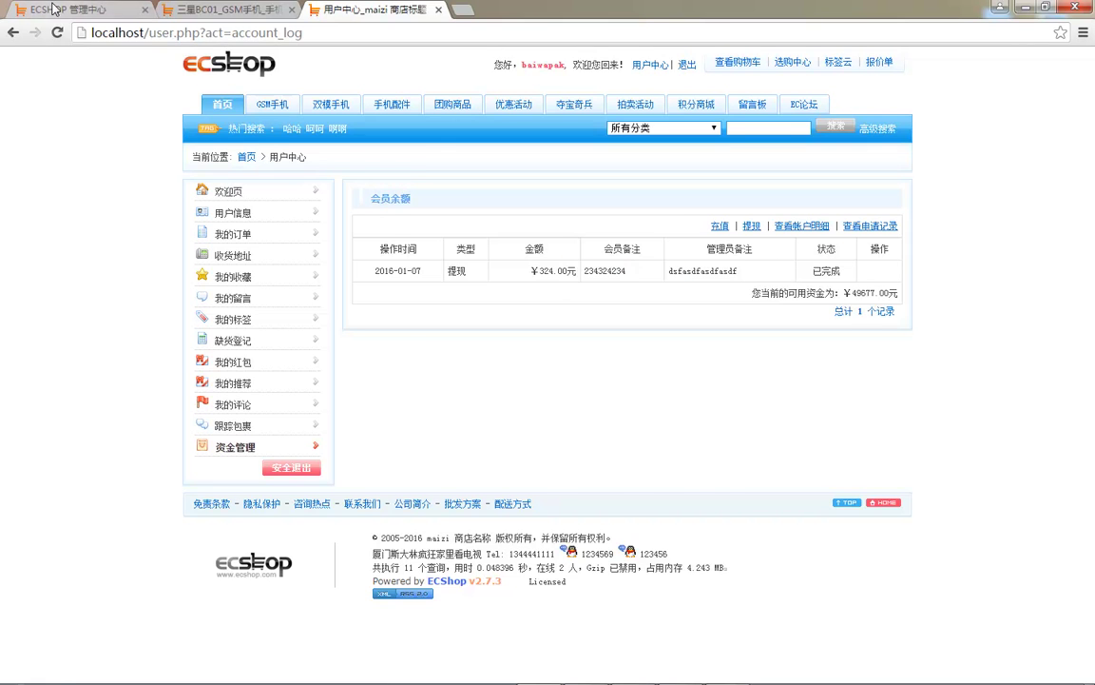
left_click(72, 8)
left_click(52, 393)
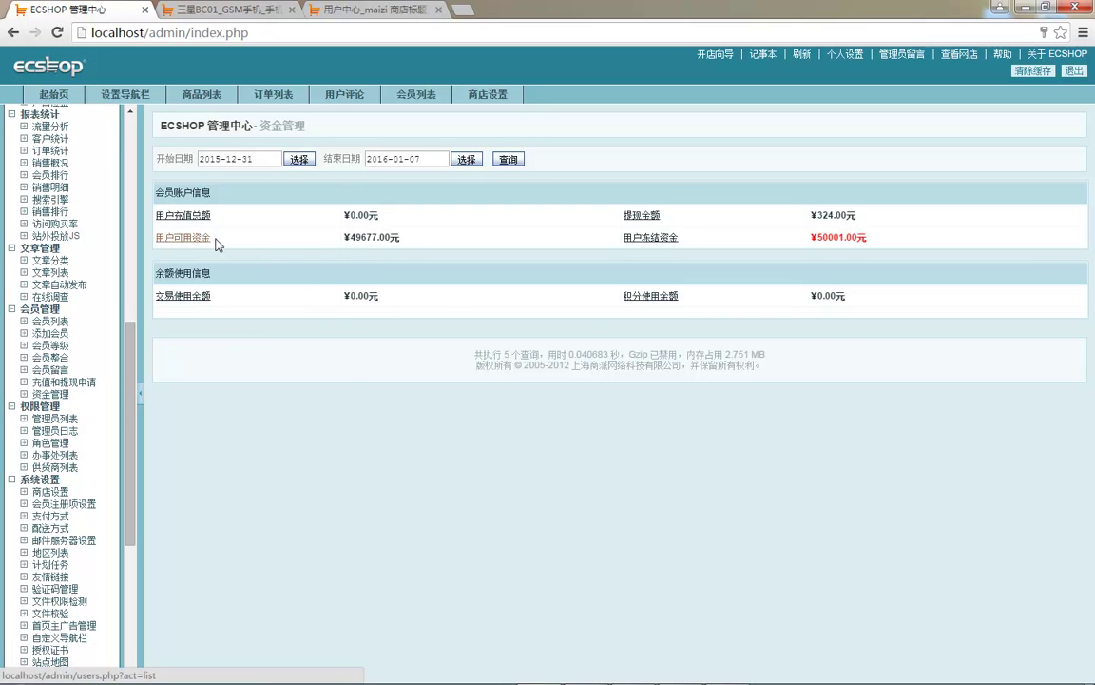
double_click(355, 237)
left_click(475, 223)
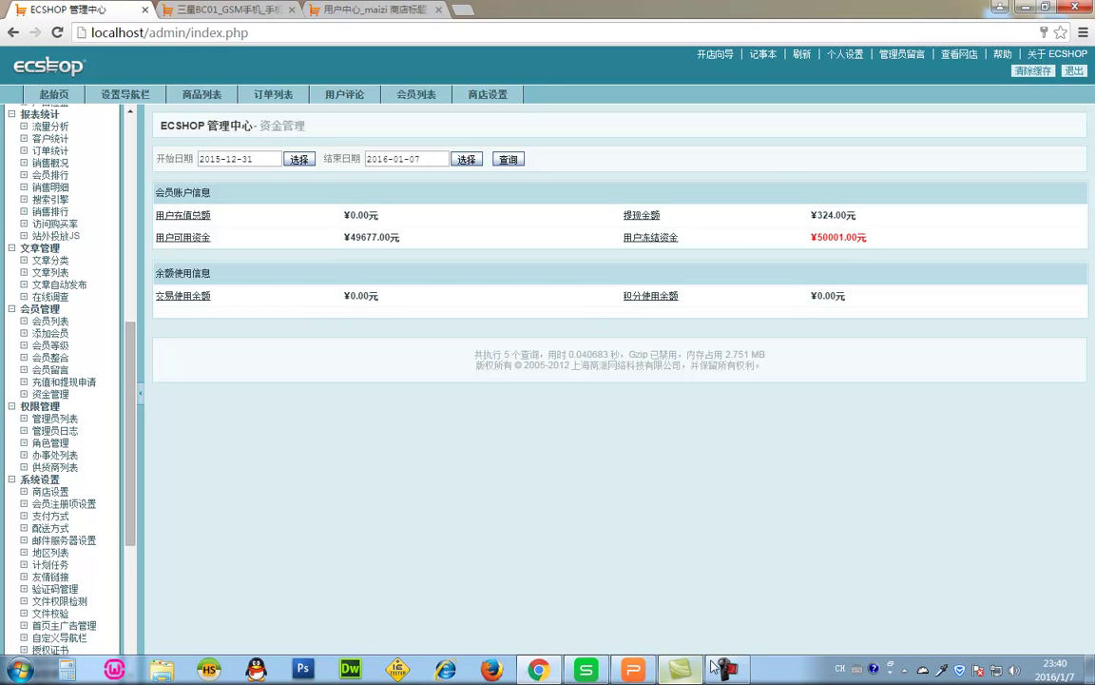
mouse_move(701, 675)
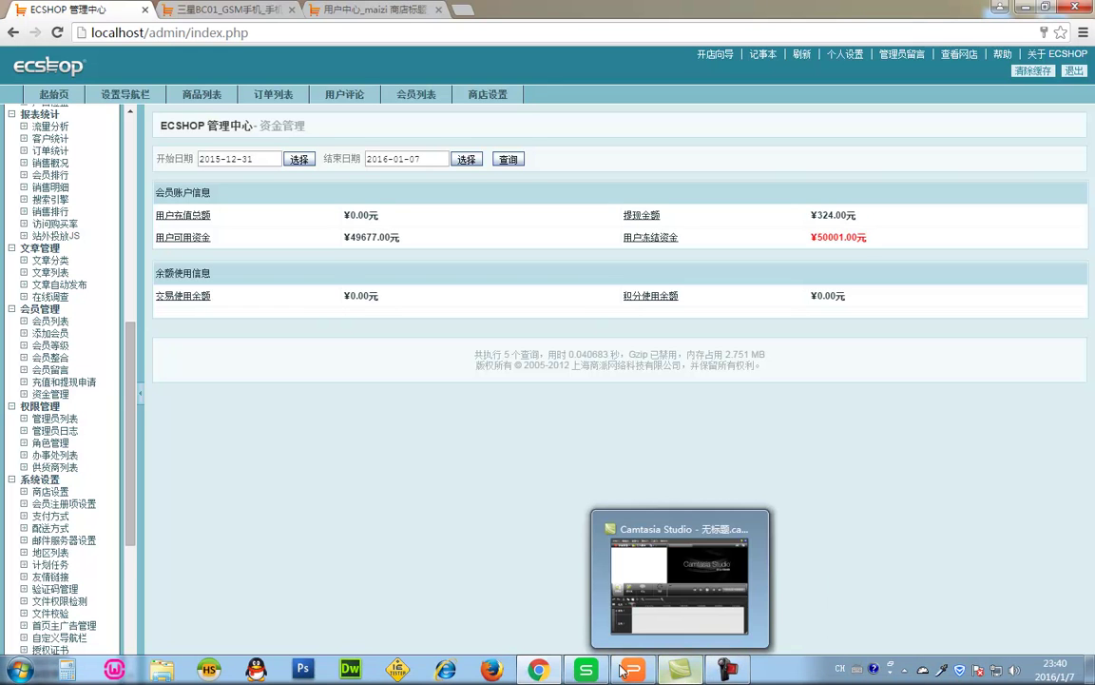